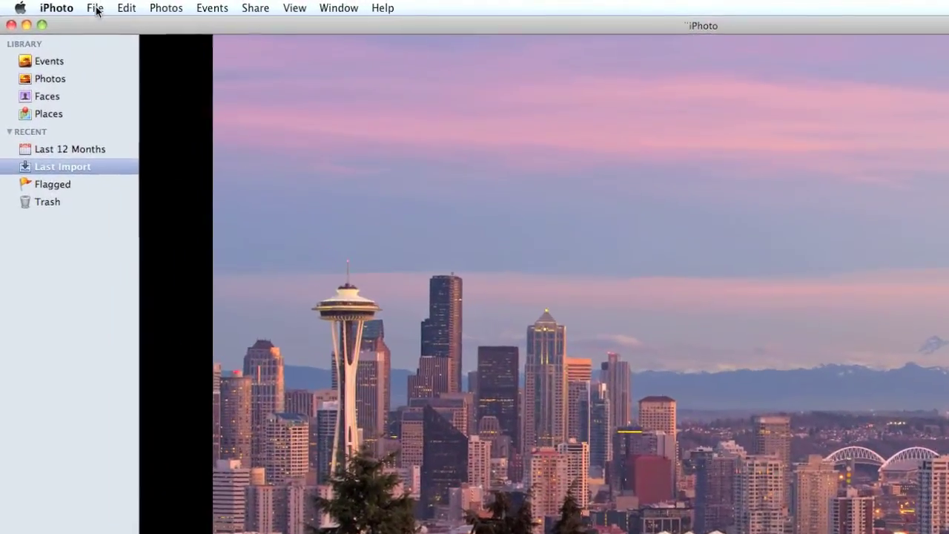
Print the skyline from iPhoto on the Epson 3800, US Letter paper, 8 x 10 print size.
left_click(64, 5)
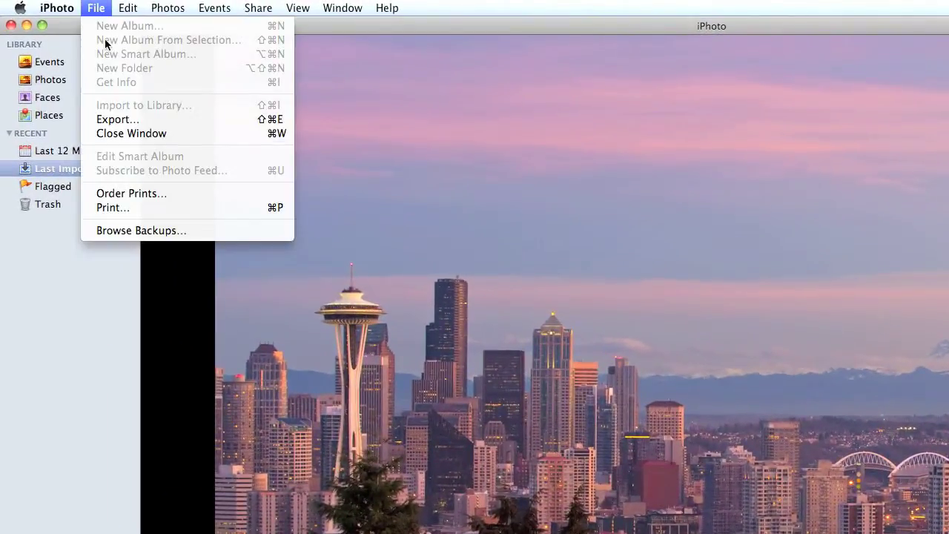
left_click(120, 210)
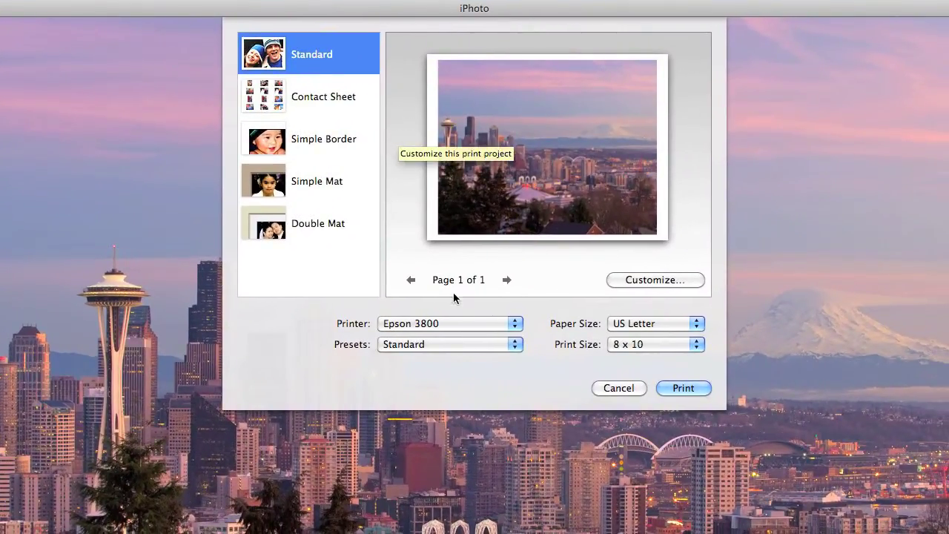
left_click(500, 324)
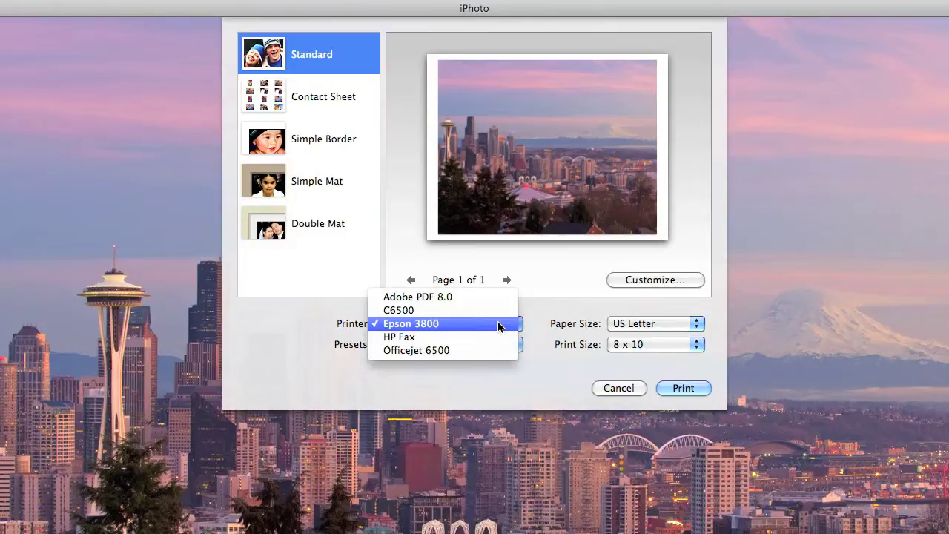
left_click(499, 324)
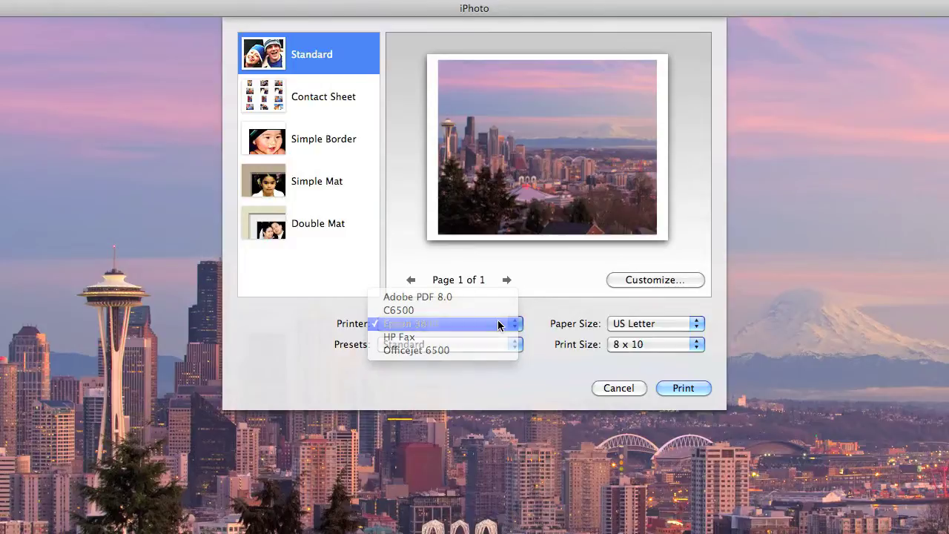
left_click(655, 324)
mouse_move(657, 326)
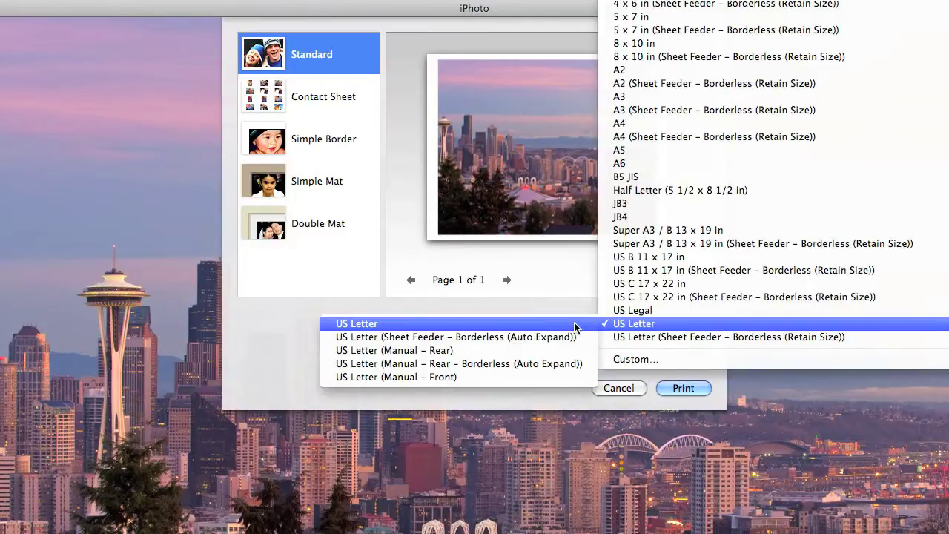
left_click(576, 325)
left_click(659, 344)
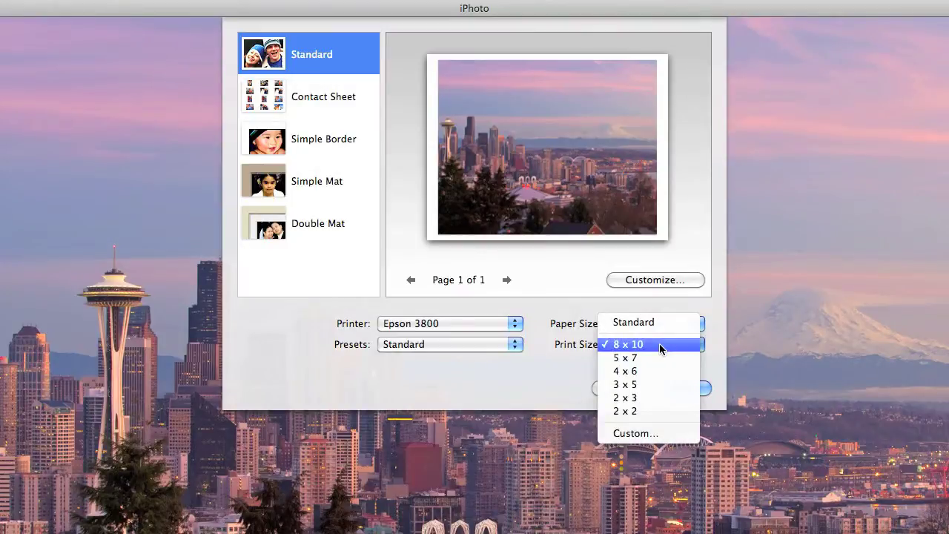
left_click(660, 344)
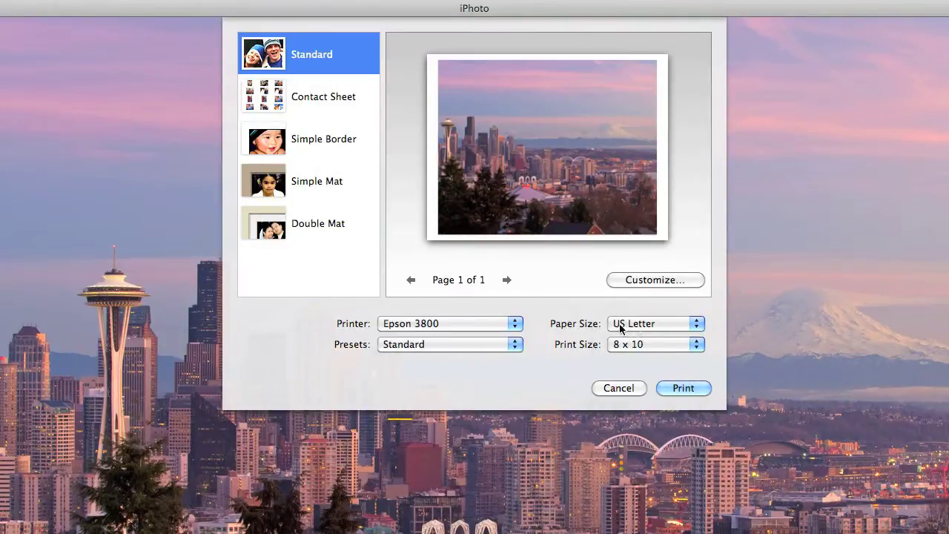
left_click(681, 388)
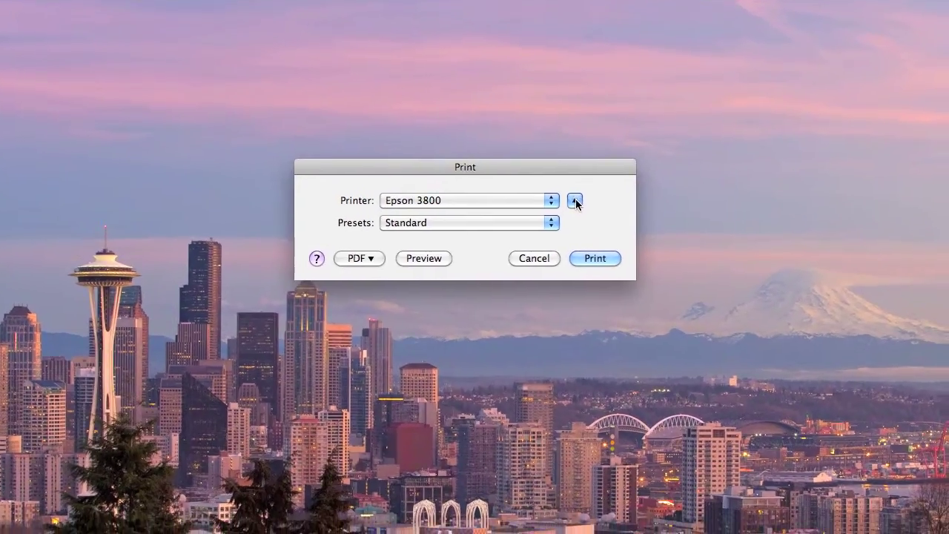
Expand the Print dialog, set Color Matching to ColorSync, and browse Other Profiles.
left_click(584, 220)
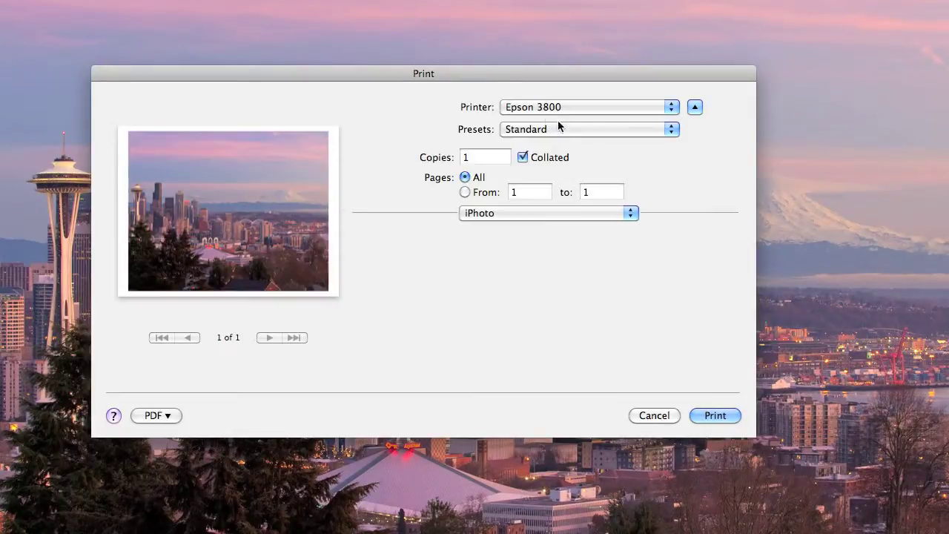
left_click(621, 214)
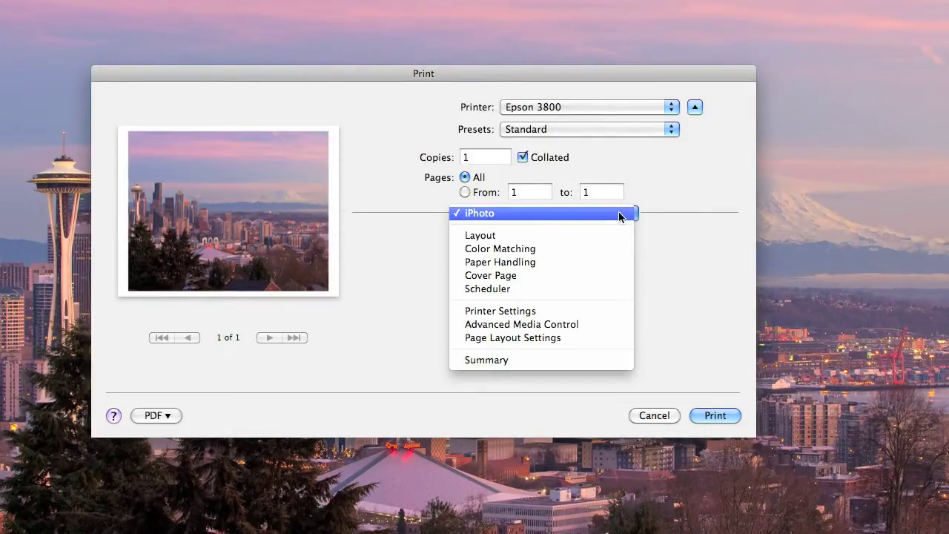
left_click(604, 250)
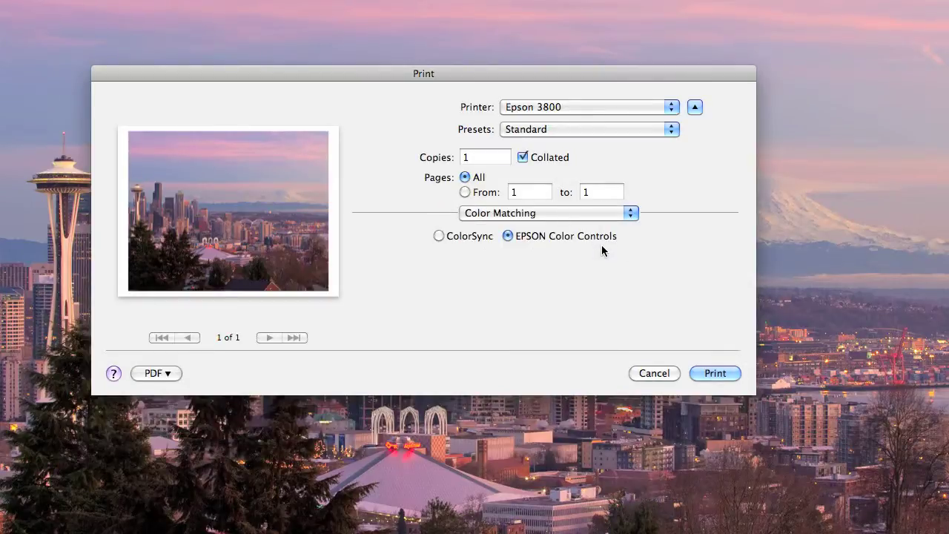
left_click(439, 237)
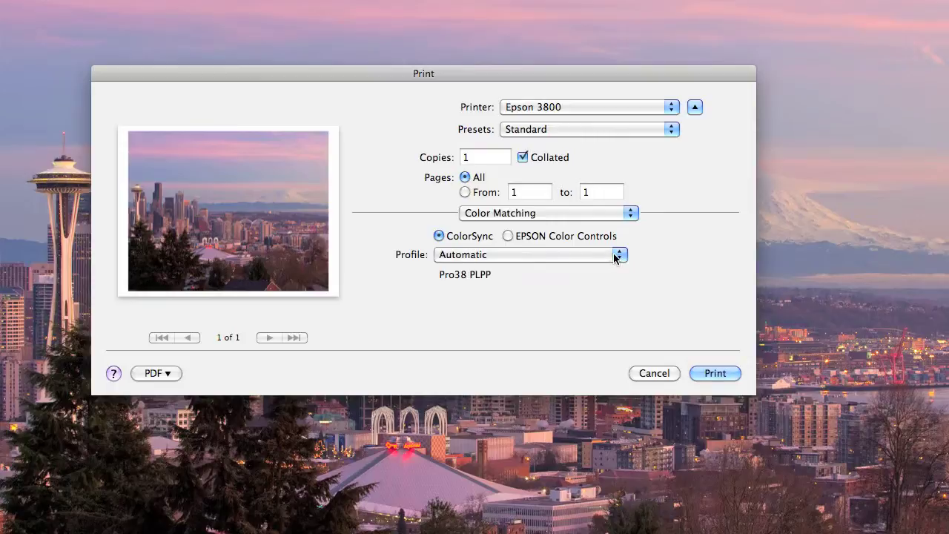
left_click(614, 256)
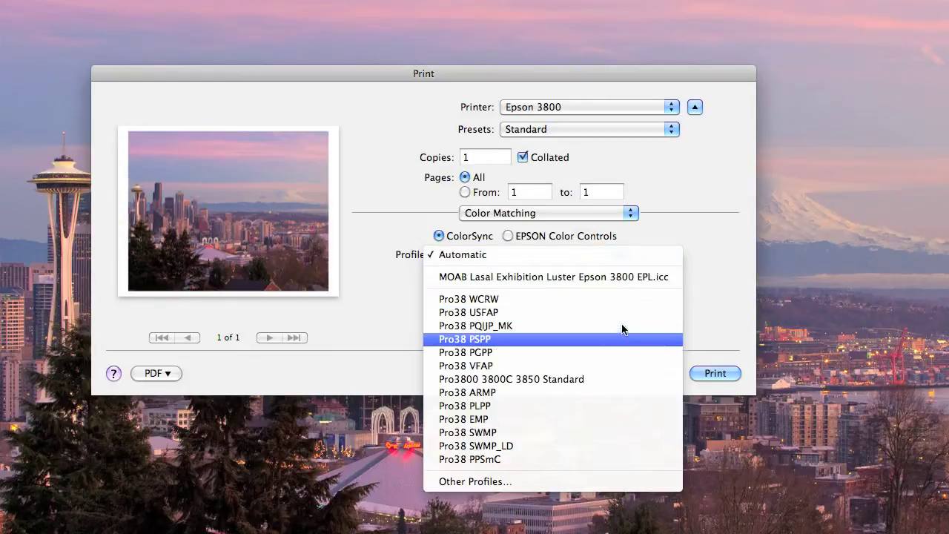
left_click(568, 485)
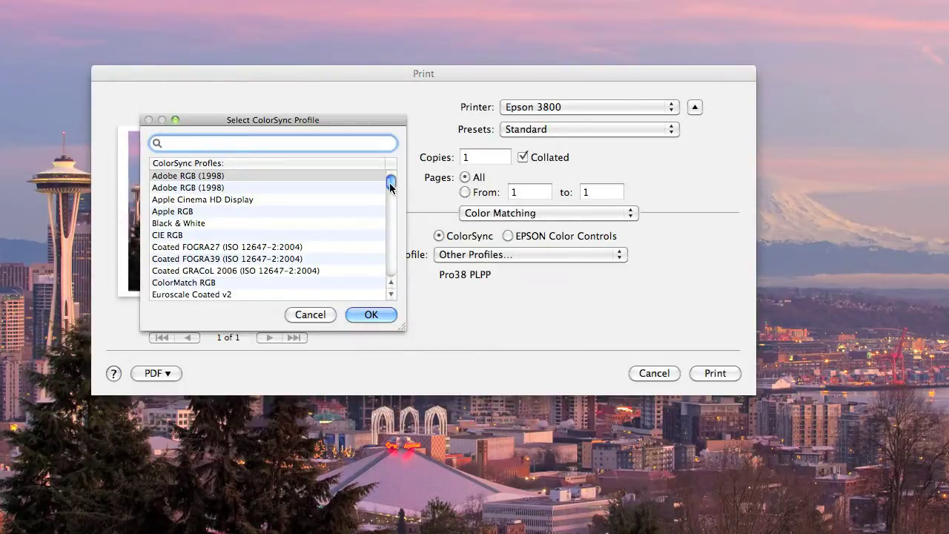
Select the MOAB Lasal Exhibition Luster Epson 3800 EPL.icc profile, then show the Printer Settings pane.
left_click_drag(392, 185, 390, 222)
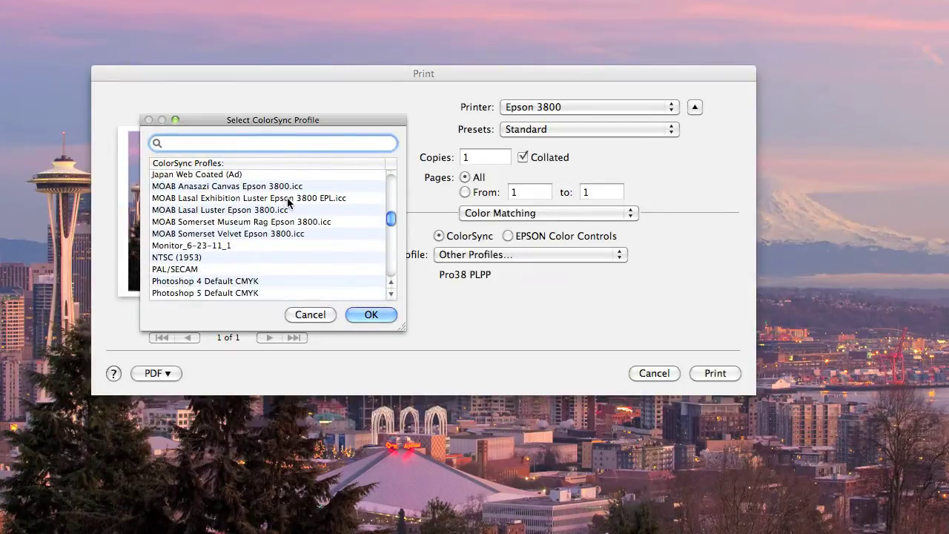
left_click(303, 198)
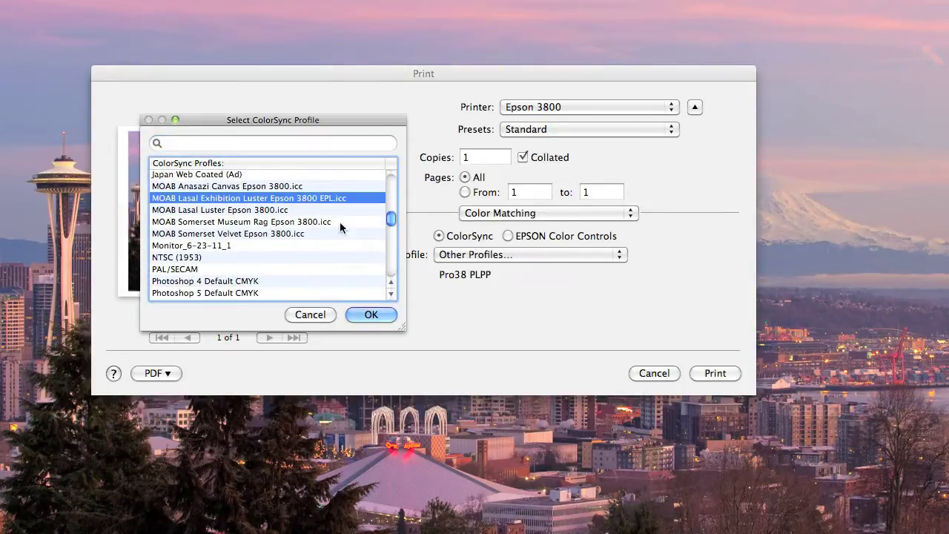
left_click(371, 315)
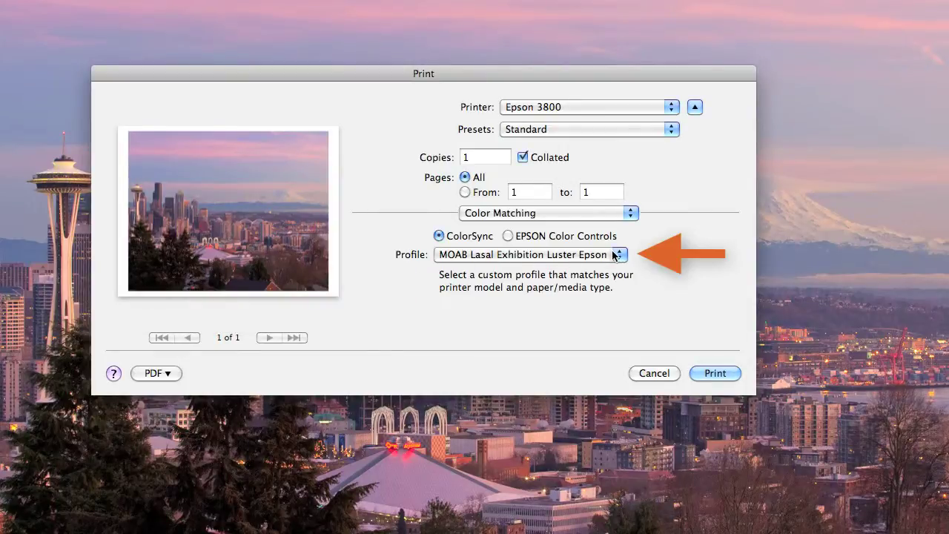
left_click(630, 214)
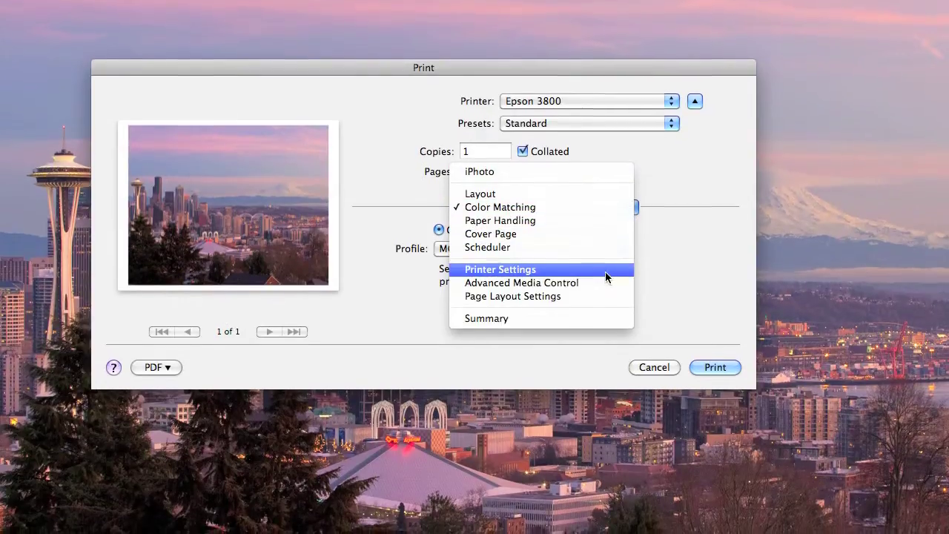
left_click(605, 273)
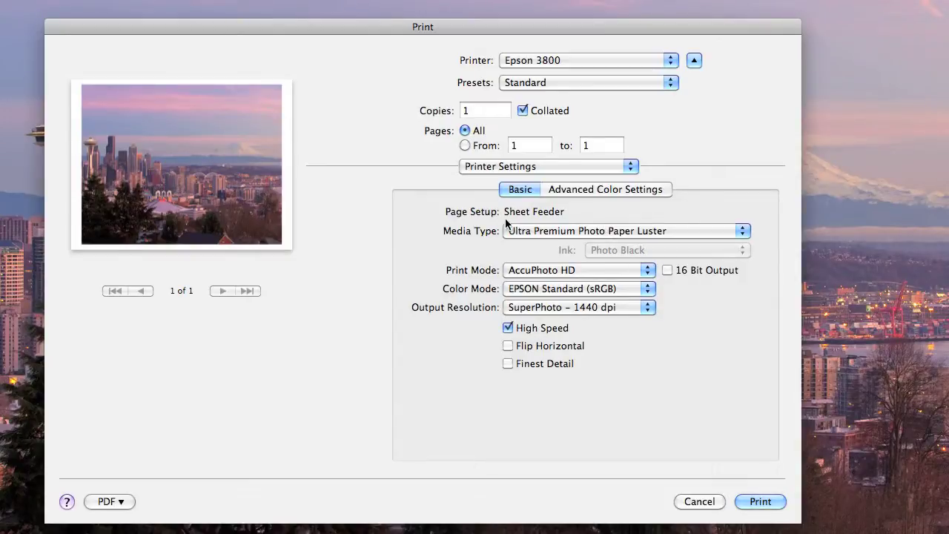
Print on Ultra Premium Photo Paper Luster, Color Mode Off, SuperPhoto – 1440 dpi.
left_click(593, 231)
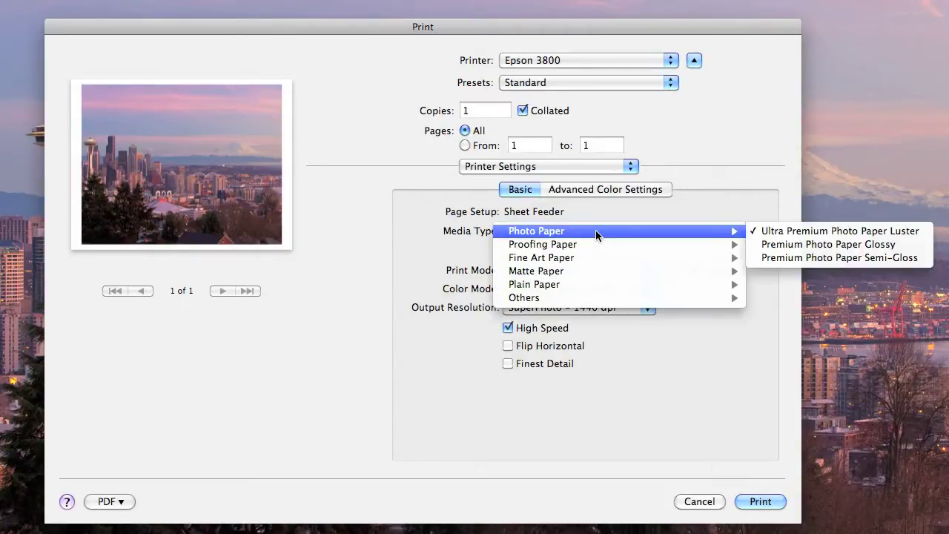
left_click(783, 231)
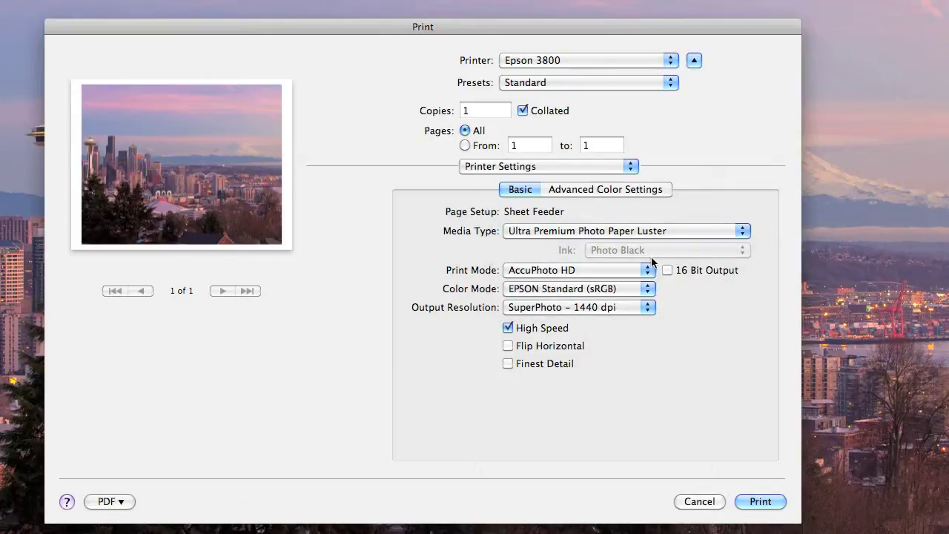
left_click(629, 298)
mouse_move(634, 290)
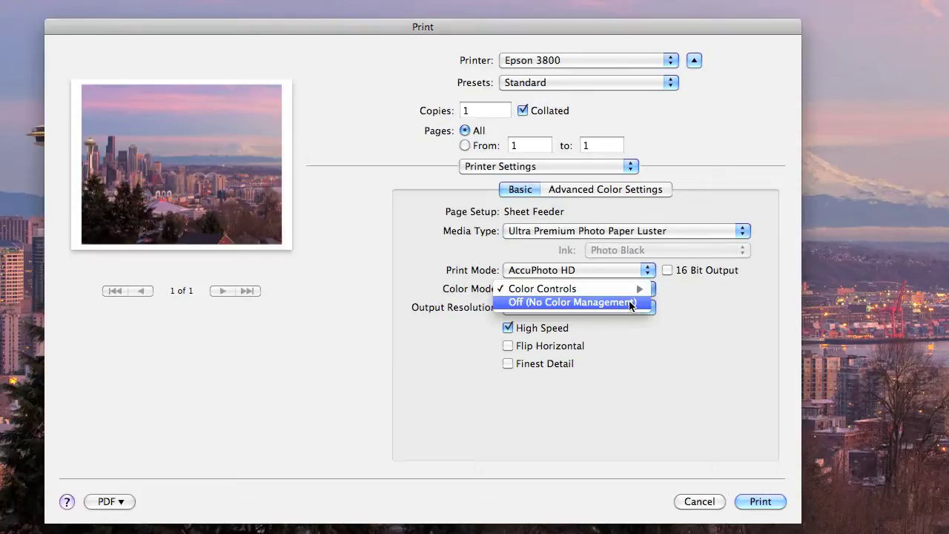
left_click(632, 304)
left_click(635, 307)
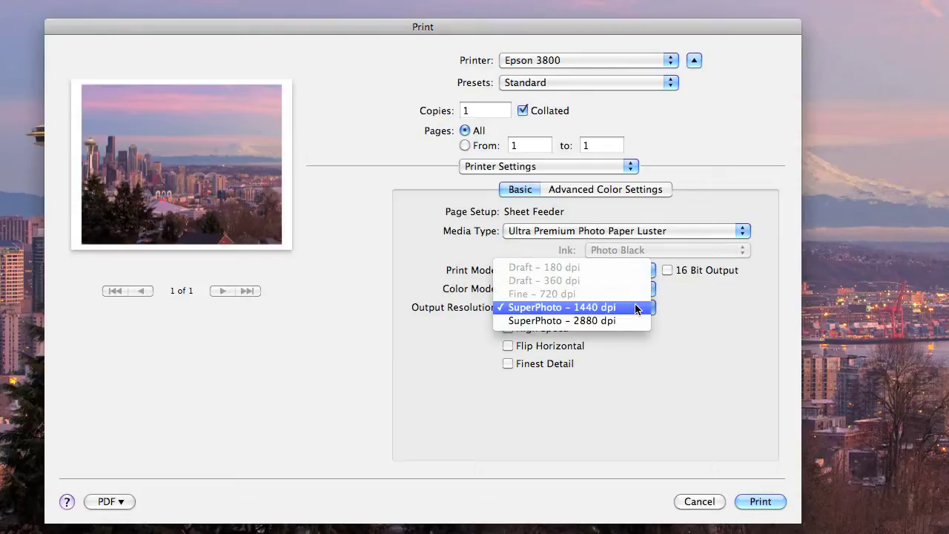
left_click(644, 308)
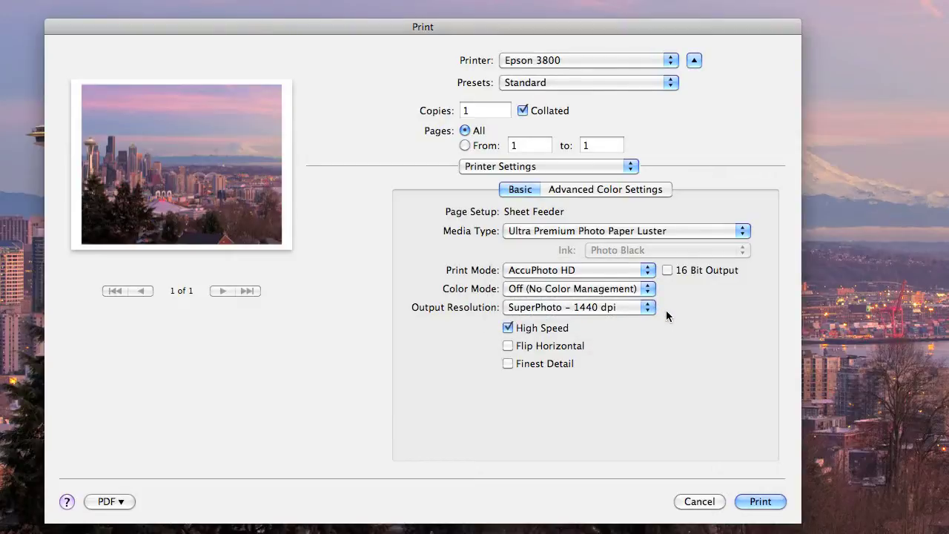
left_click(756, 501)
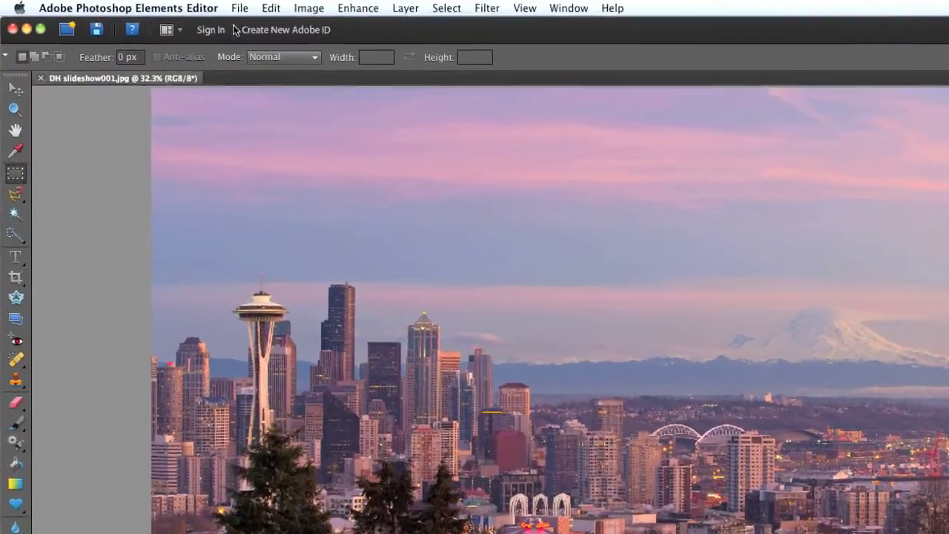
Open Elements' Print dialog with Epson 3800, US Letter paper and an 8"x10" print size.
left_click(191, 6)
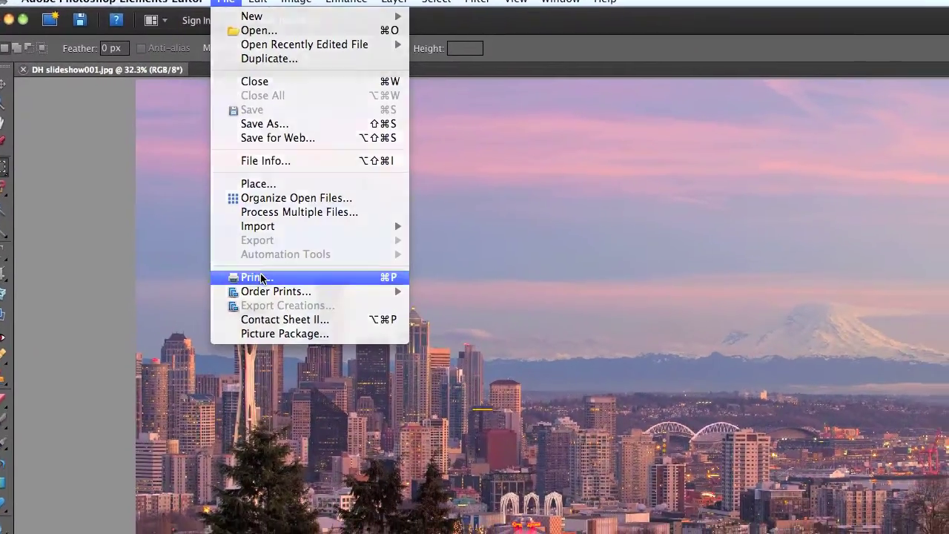
left_click(280, 287)
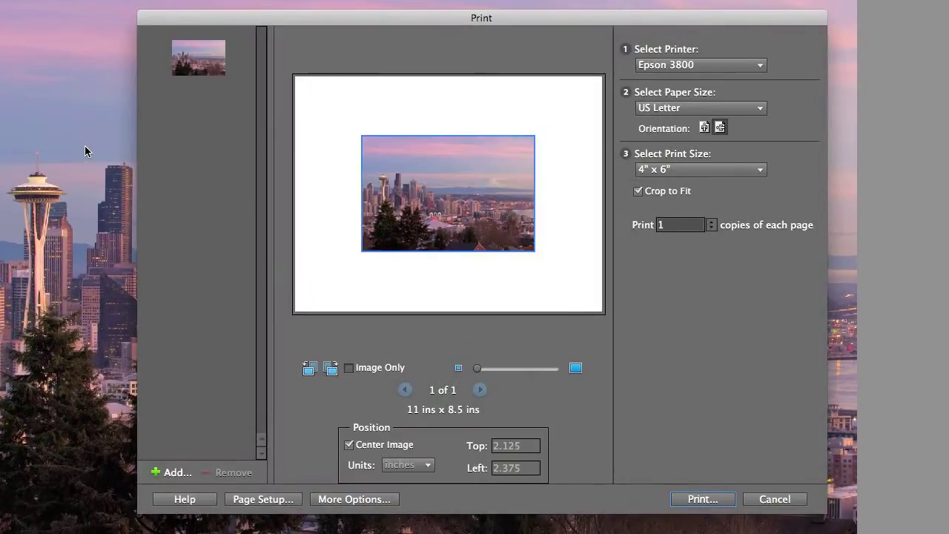
left_click(758, 65)
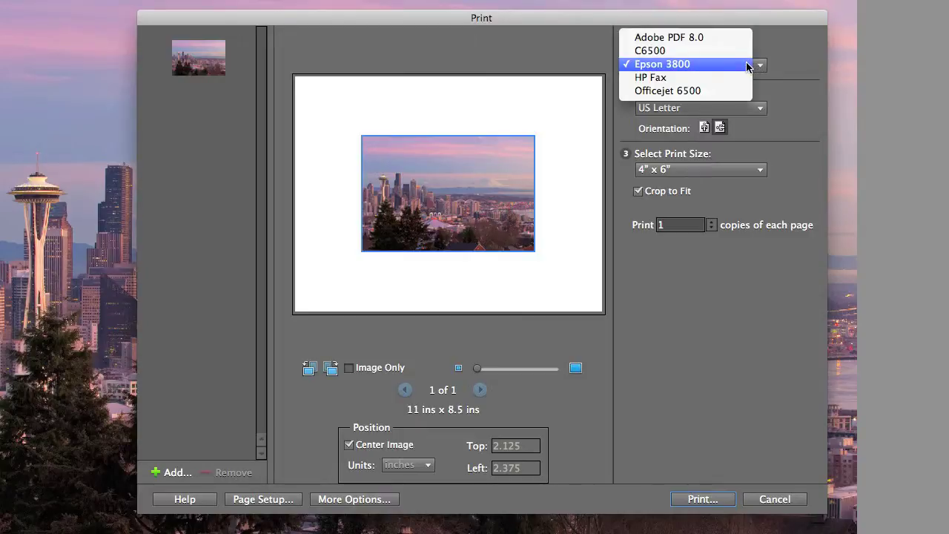
left_click(747, 65)
left_click(749, 110)
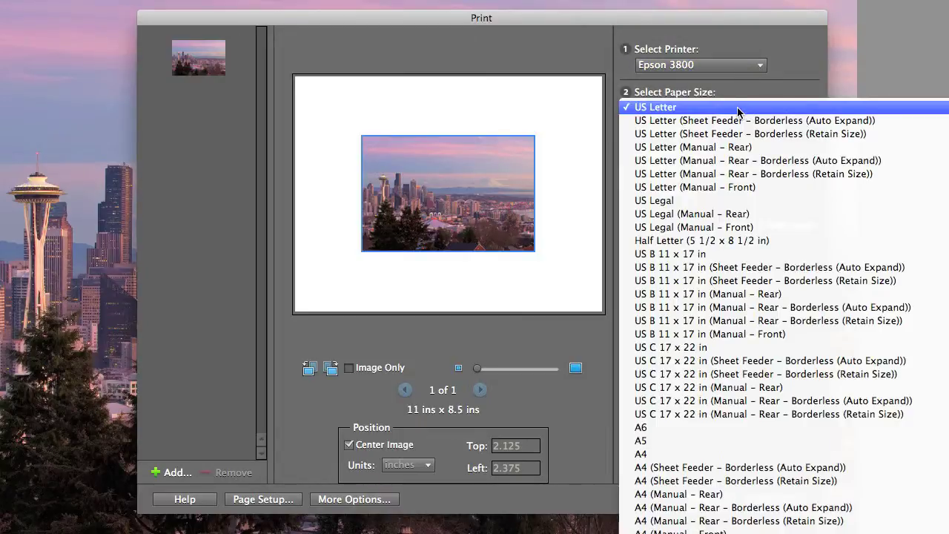
left_click(734, 109)
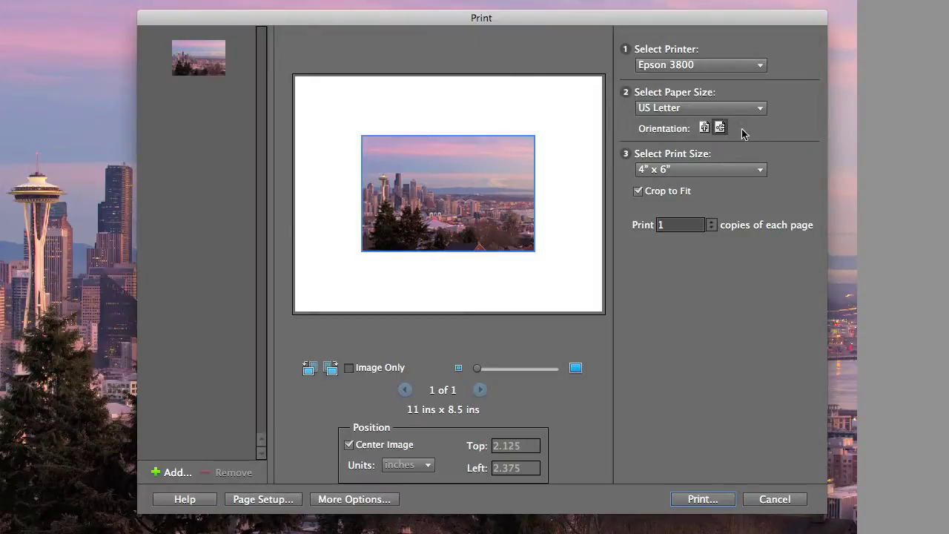
left_click(733, 171)
left_click(732, 199)
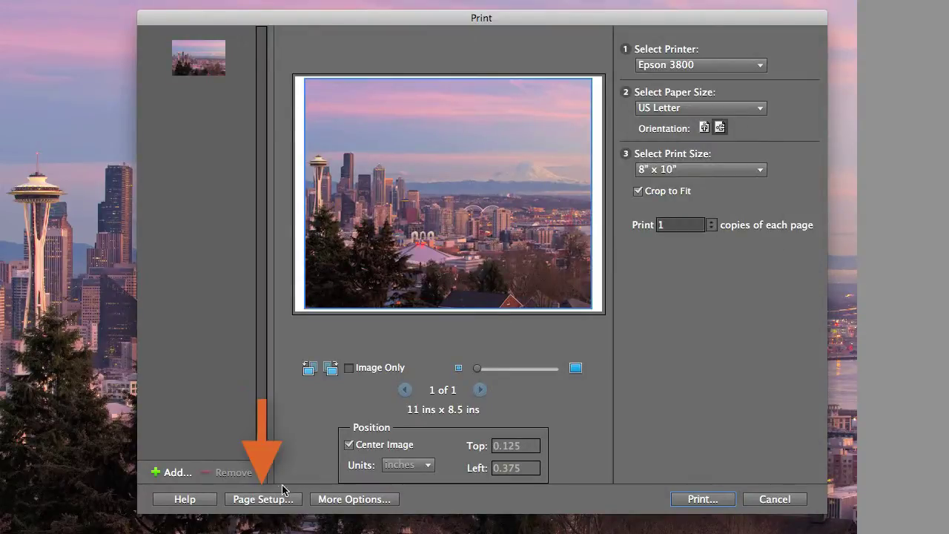
Confirm the matching US Letter Page Setup.
left_click(264, 499)
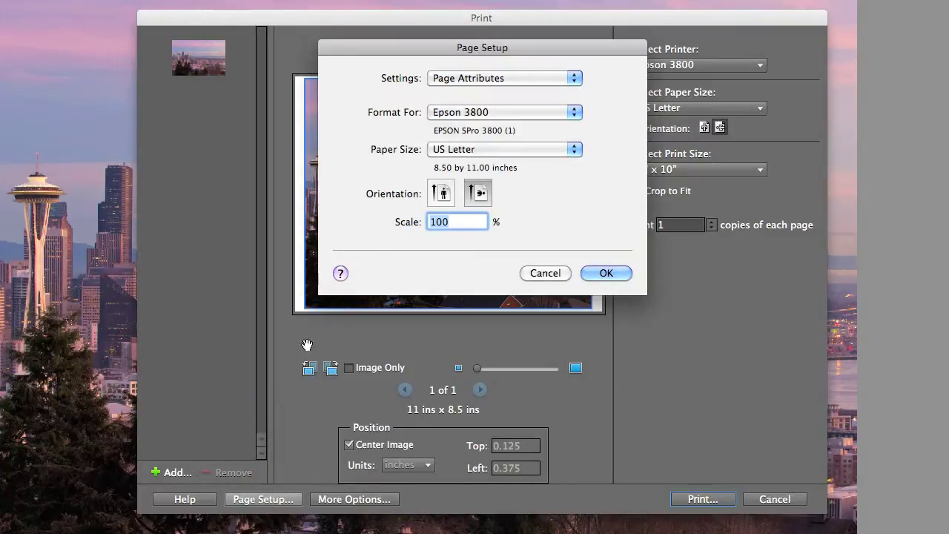
left_click_drag(495, 49, 449, 41)
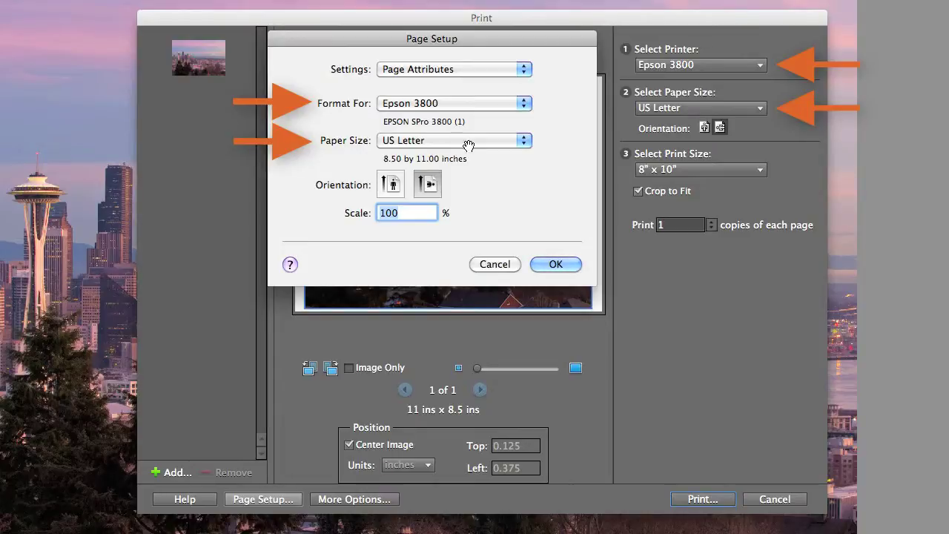
left_click(556, 264)
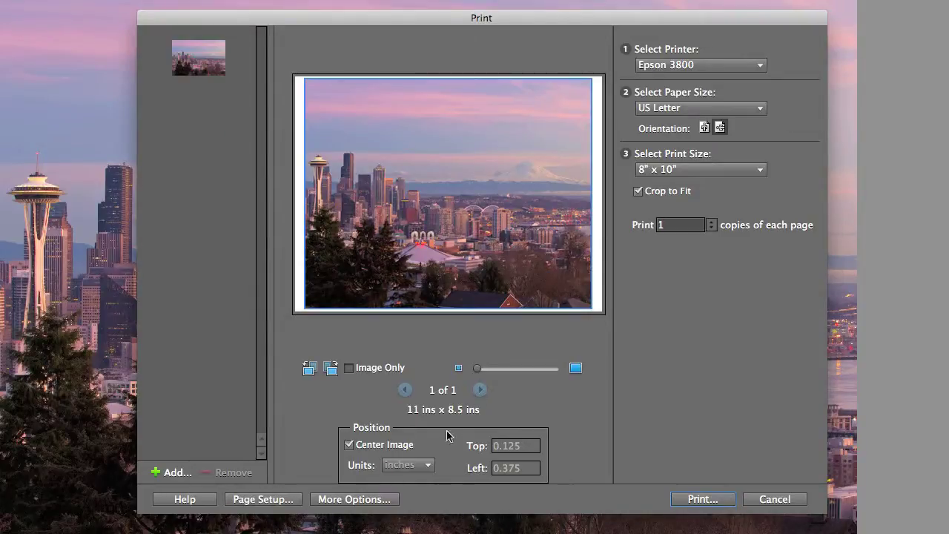
In More Options > Color Management, set Color Handling to Photoshop Elements Manages Colors.
left_click(353, 499)
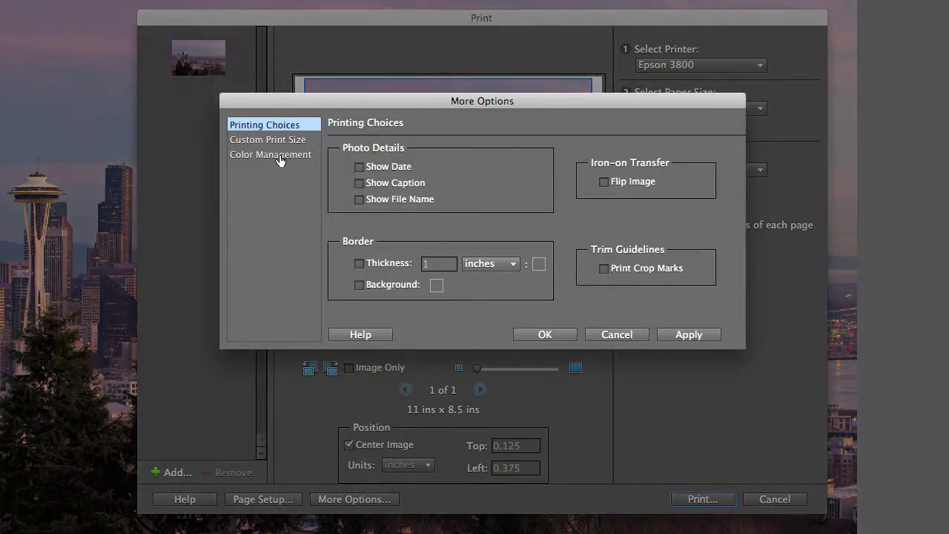
left_click(280, 157)
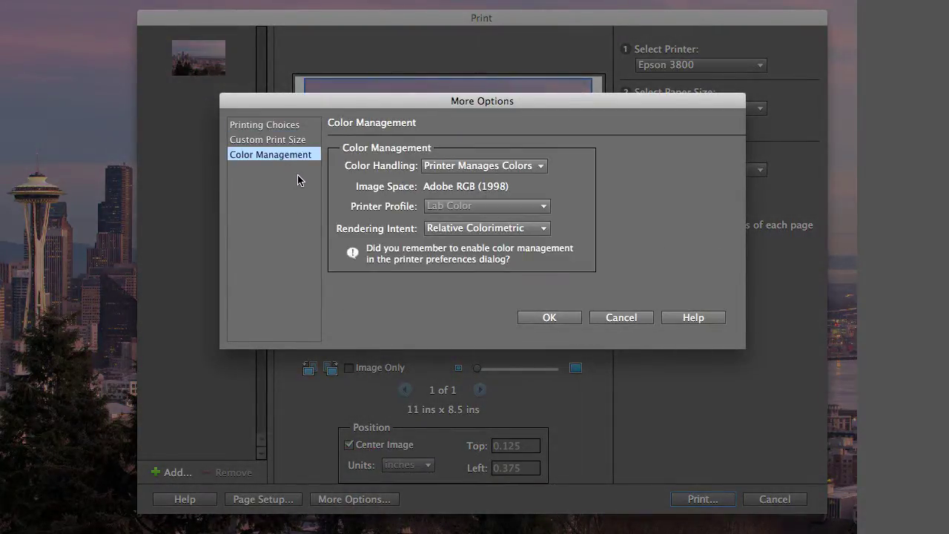
left_click(540, 166)
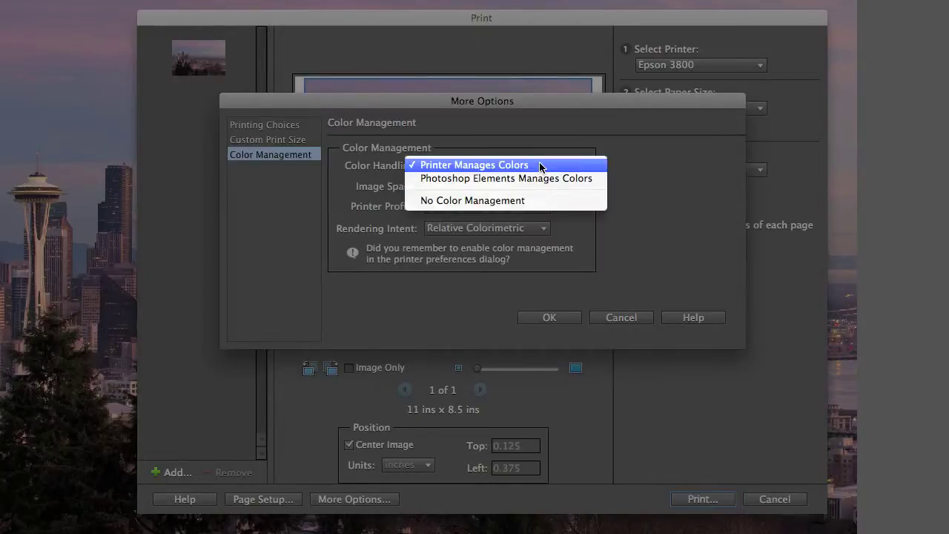
left_click(595, 178)
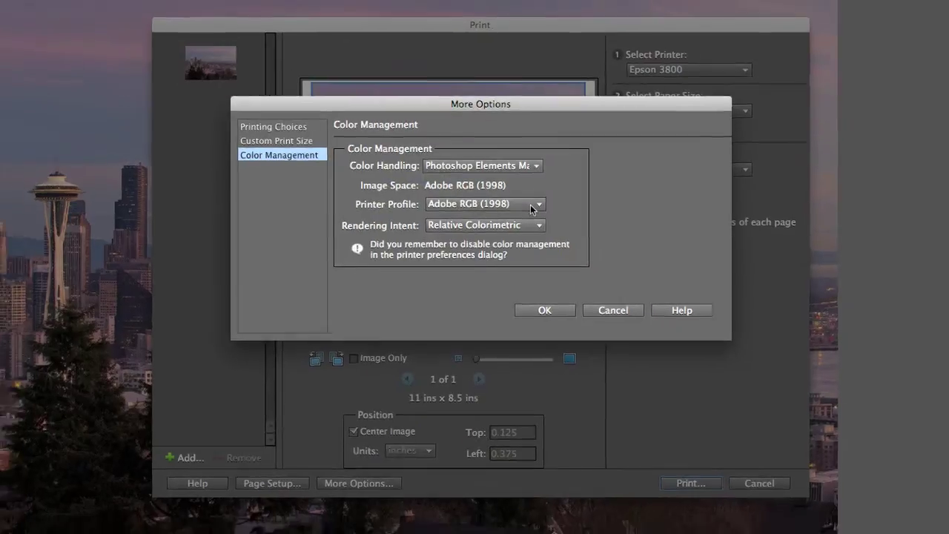
Choose the MOAB Lasal Exhibition Luster printer profile with Relative Colorimetric intent and confirm.
left_click(531, 210)
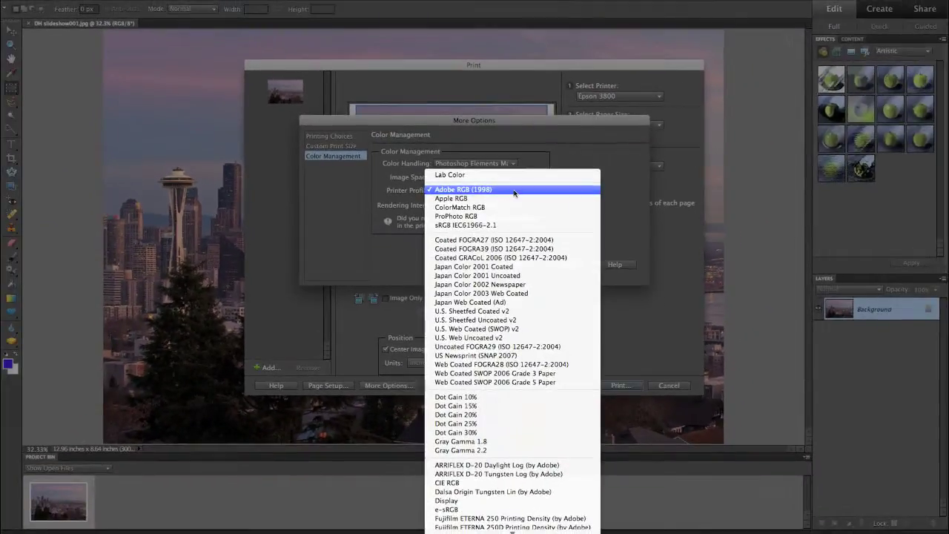
scroll(538, 502, "down", 5)
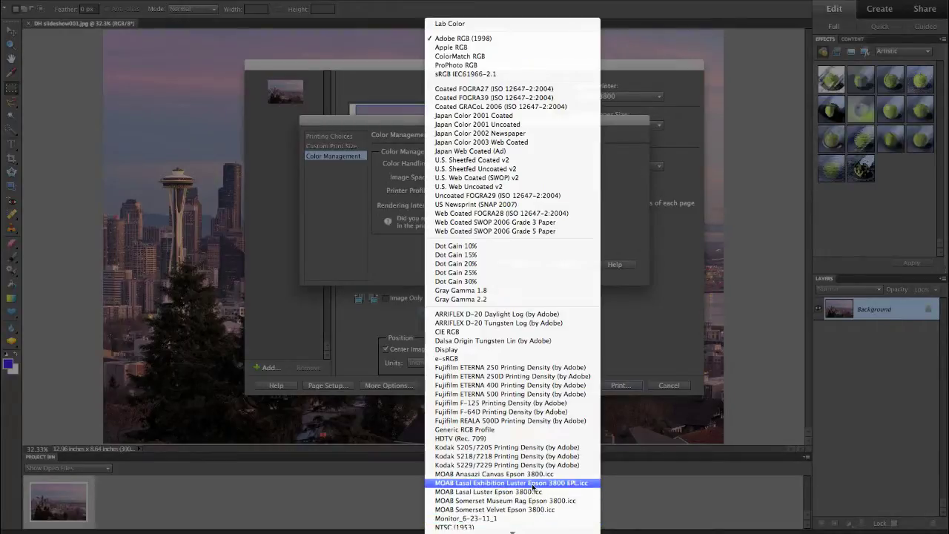
left_click(531, 485)
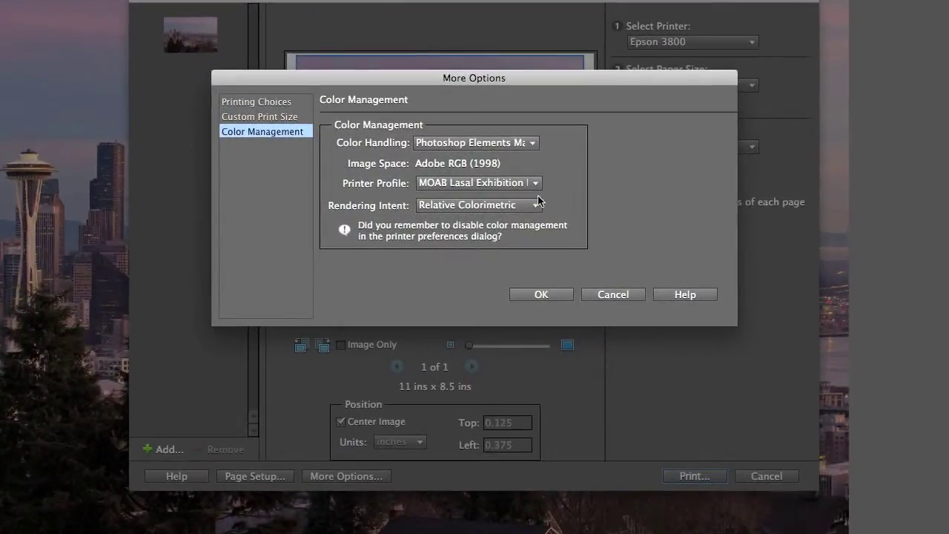
left_click(534, 207)
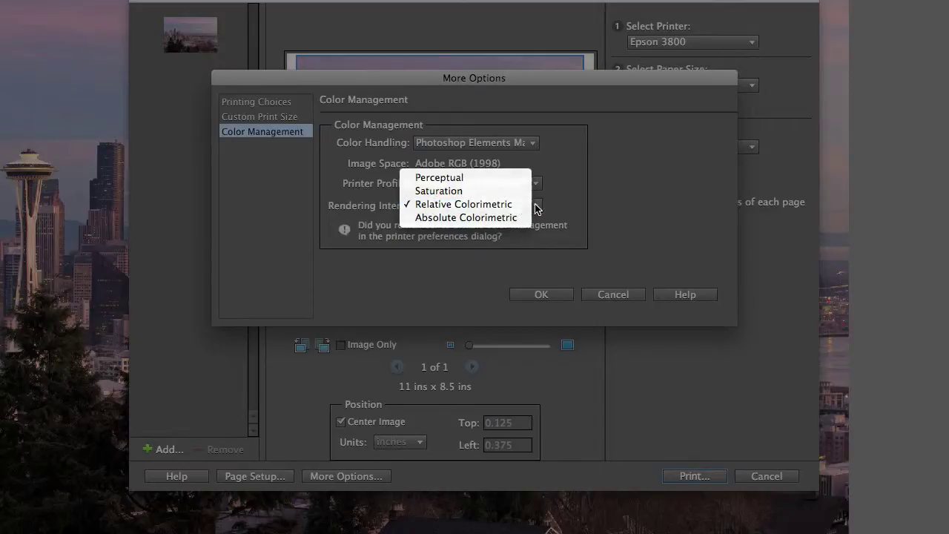
left_click(528, 205)
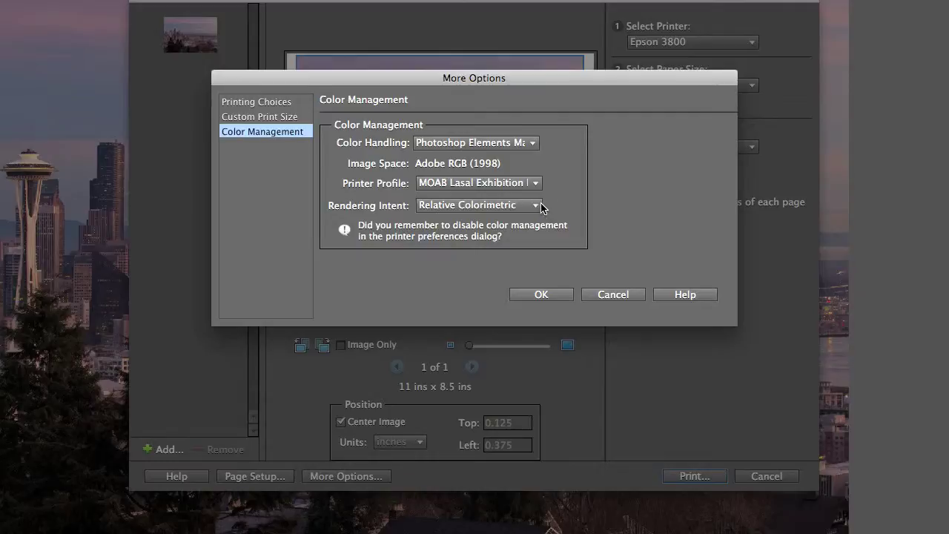
left_click(531, 207)
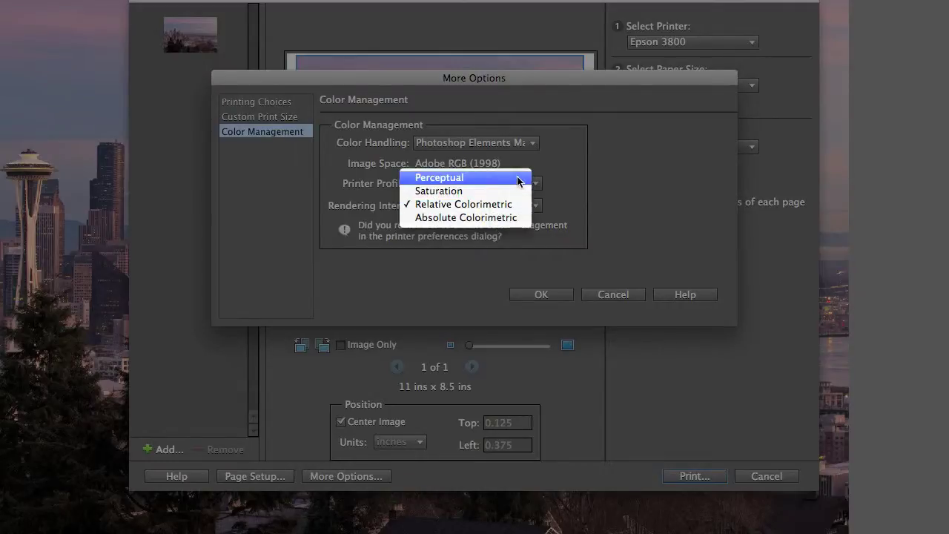
left_click(552, 212)
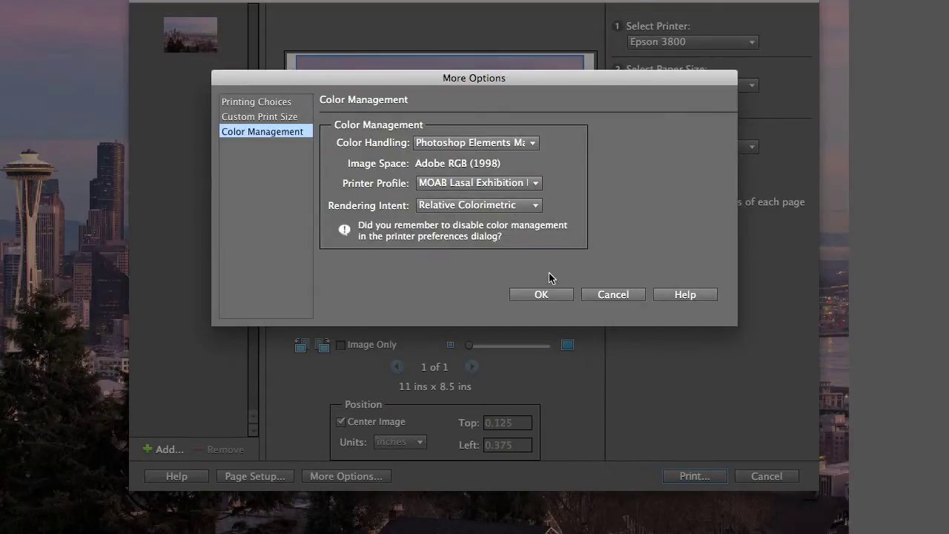
left_click(541, 295)
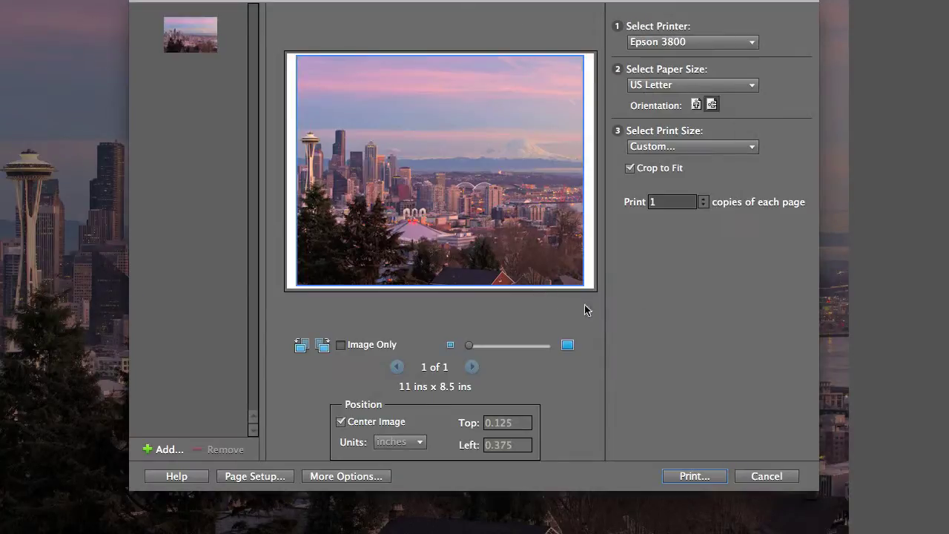
Print on Ultra Premium Photo Paper Luster with Color Mode Off (No Color Management).
left_click(695, 475)
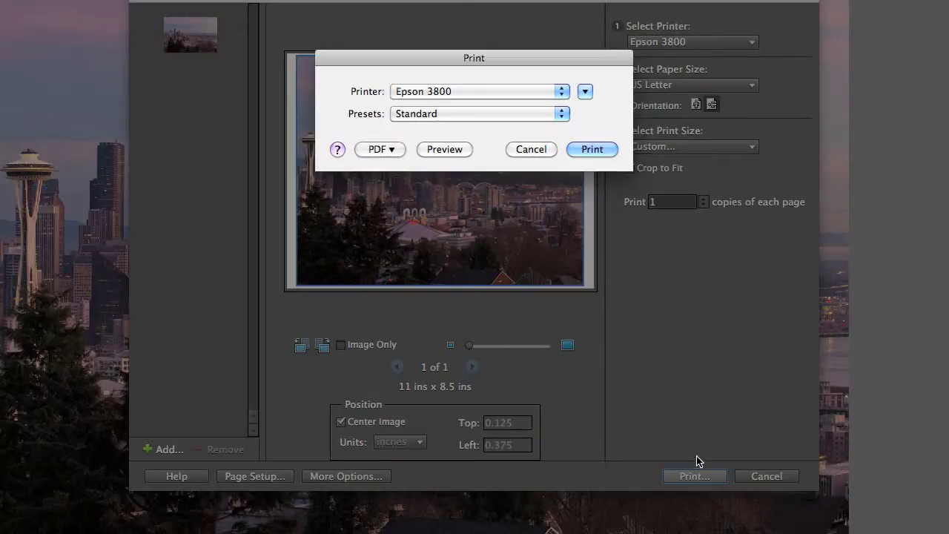
left_click(586, 92)
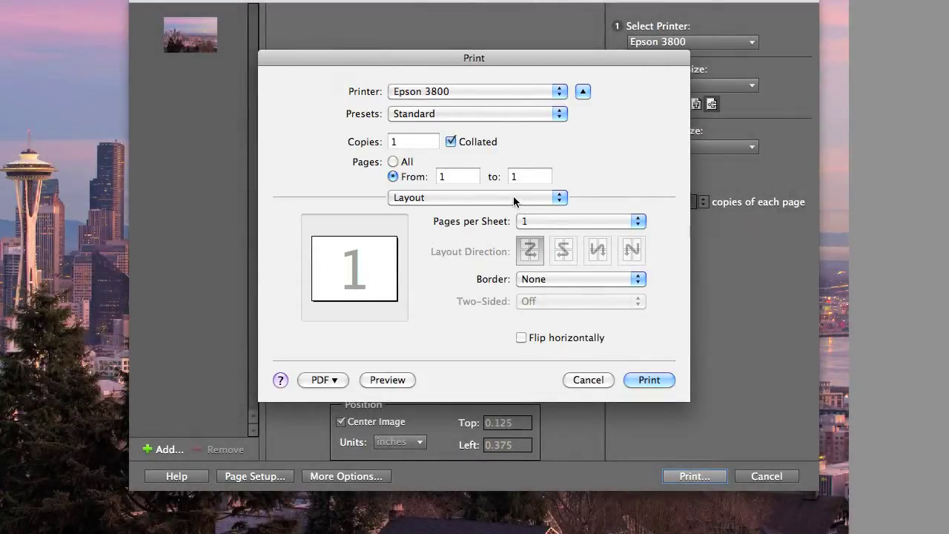
left_click(515, 200)
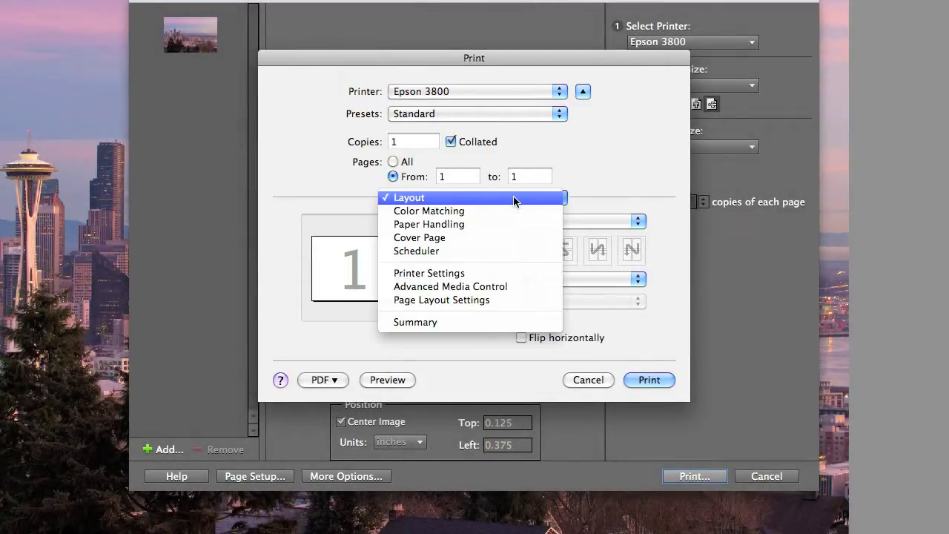
left_click(505, 279)
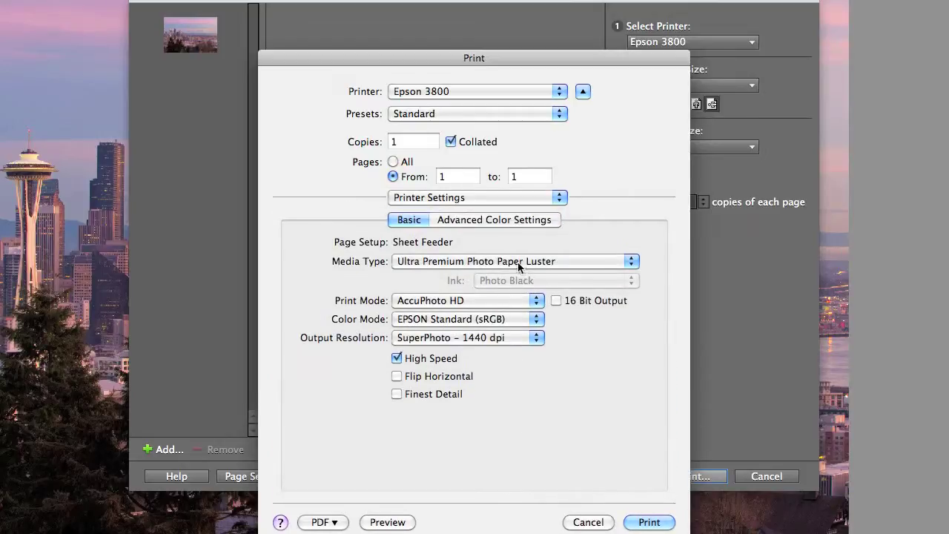
left_click(531, 261)
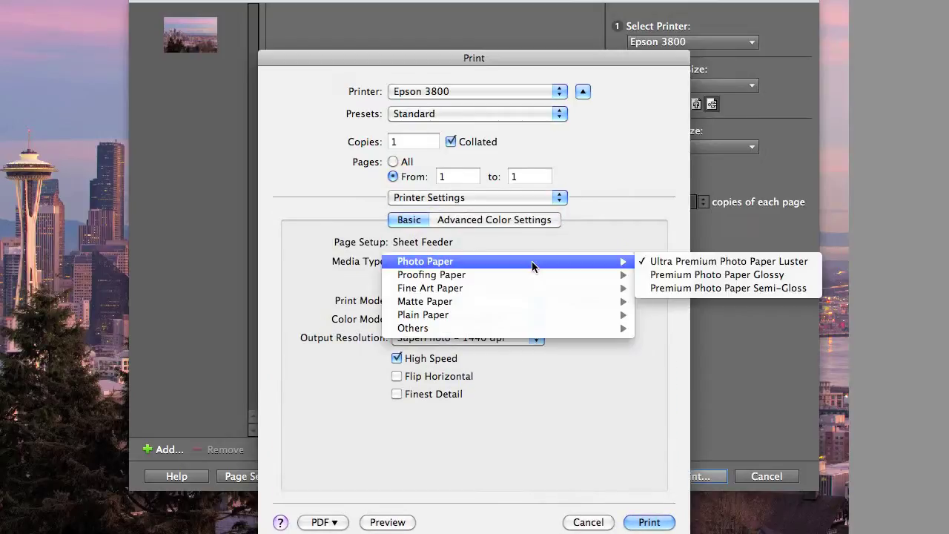
left_click(645, 261)
left_click(518, 321)
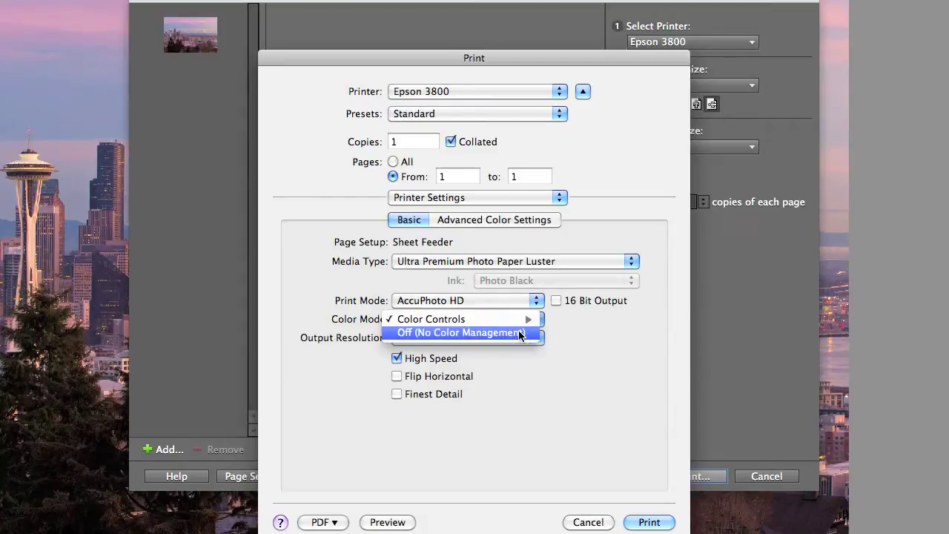
left_click(520, 336)
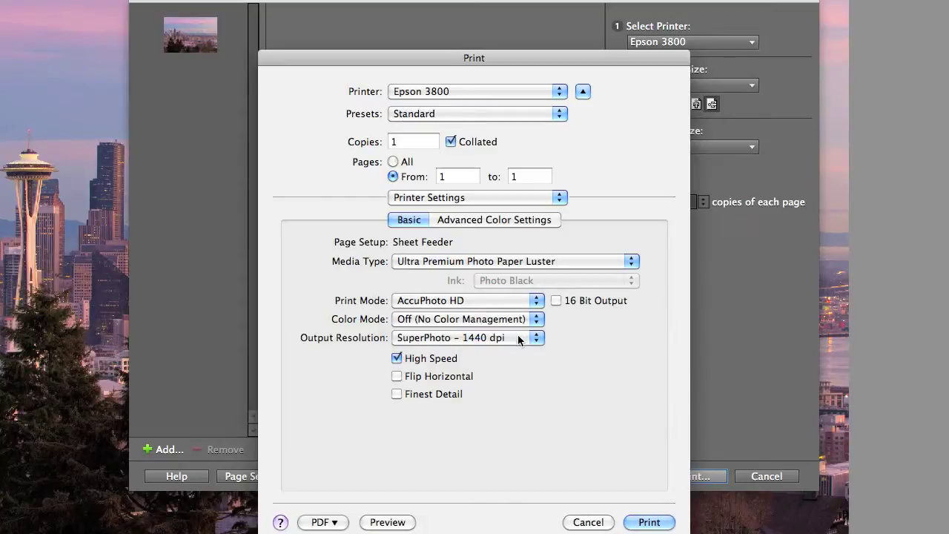
left_click(653, 523)
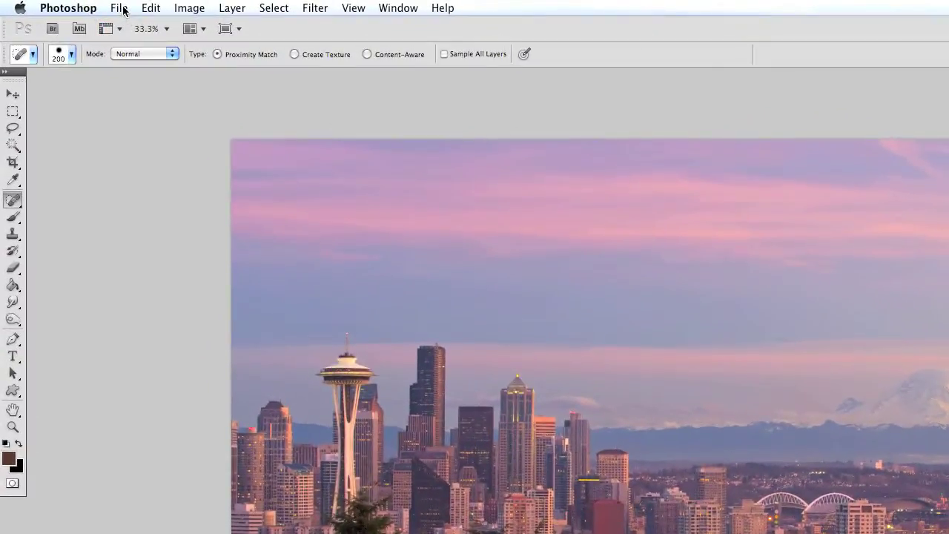
Open Photoshop's Print dialog and switch the printer from Officejet 6500 to Epson 3800.
left_click(79, 6)
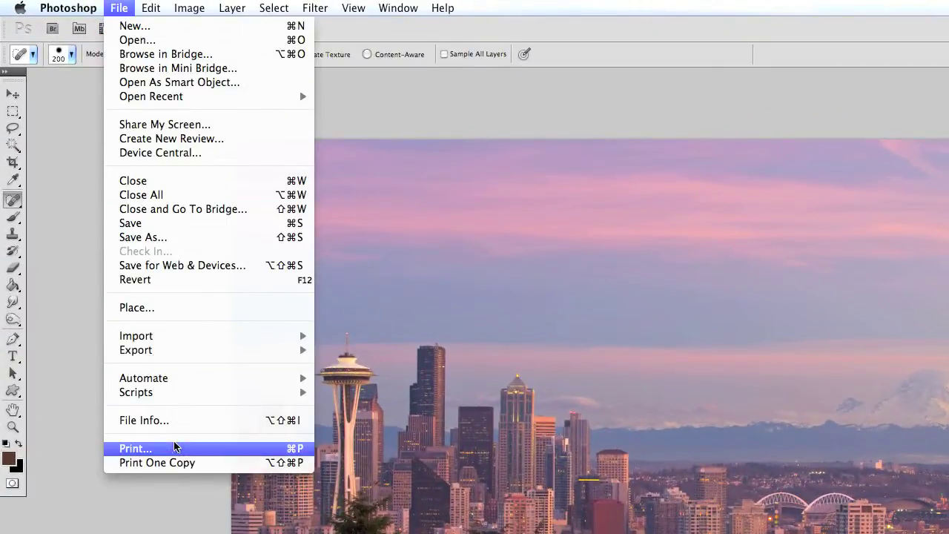
left_click(134, 449)
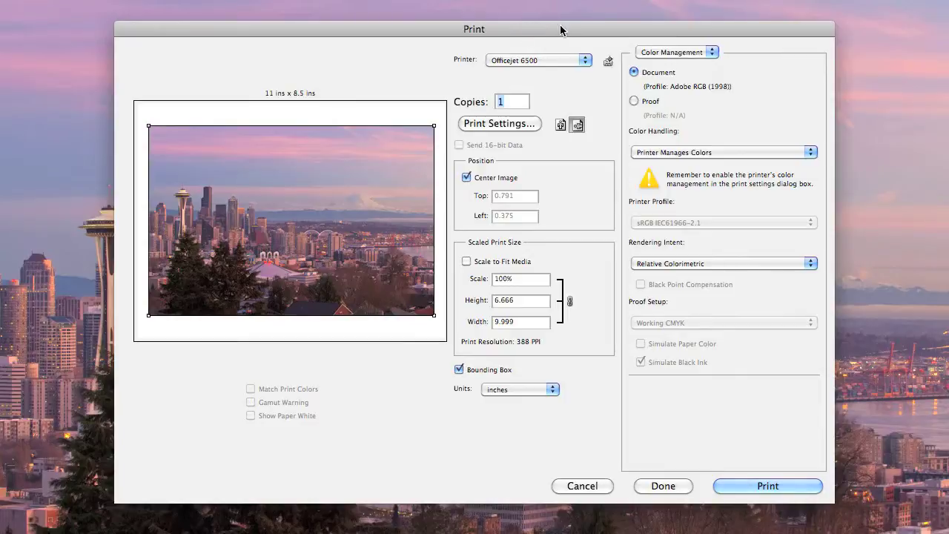
left_click(585, 60)
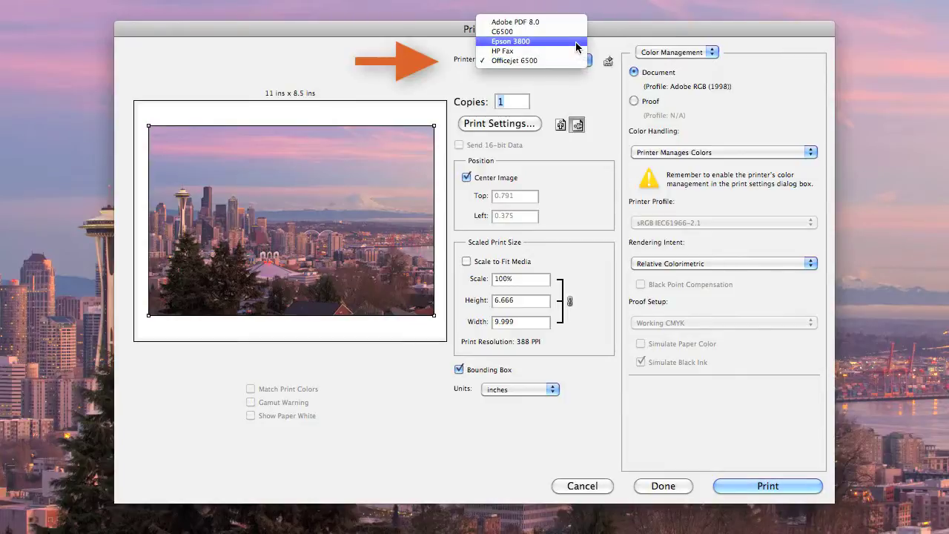
left_click(579, 42)
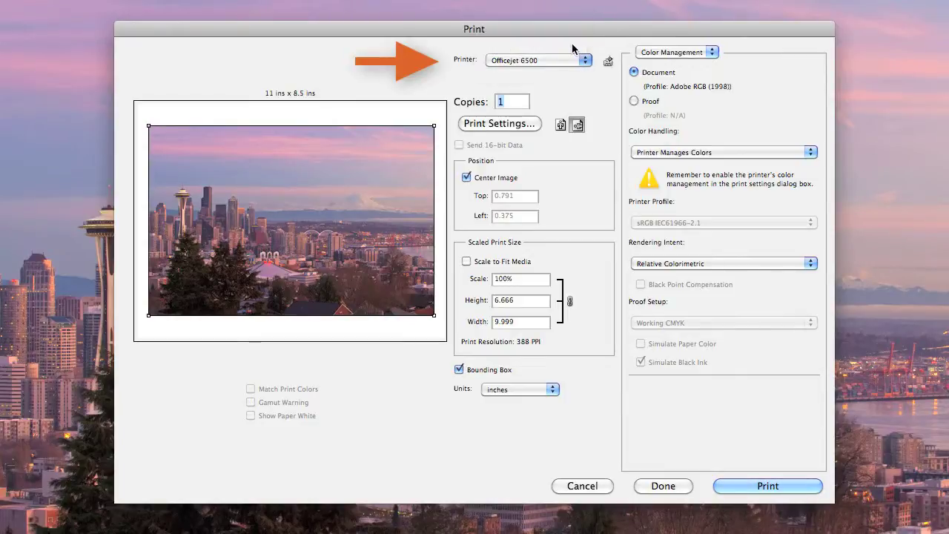
Save Epson 3800 driver settings: US Letter, Ultra Premium Photo Paper Luster, Color Mode Off.
left_click(520, 124)
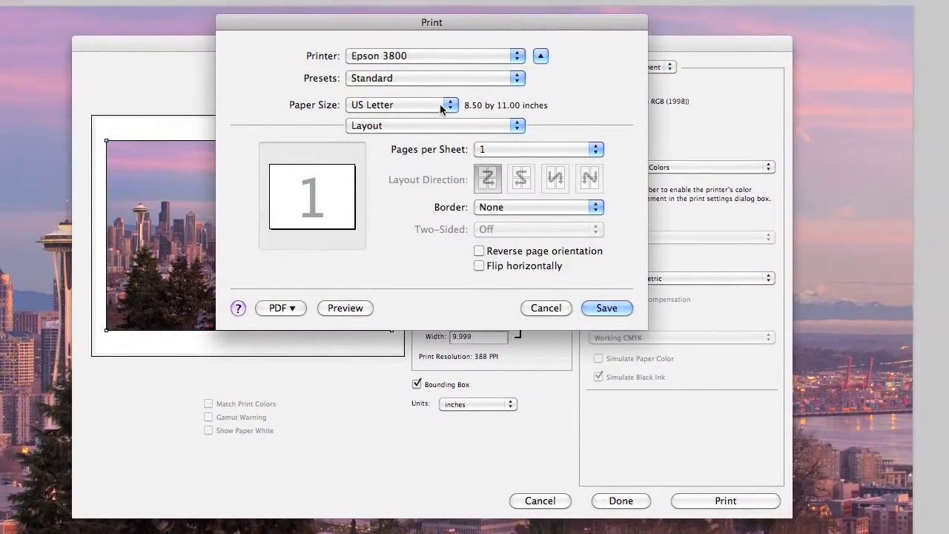
left_click(485, 90)
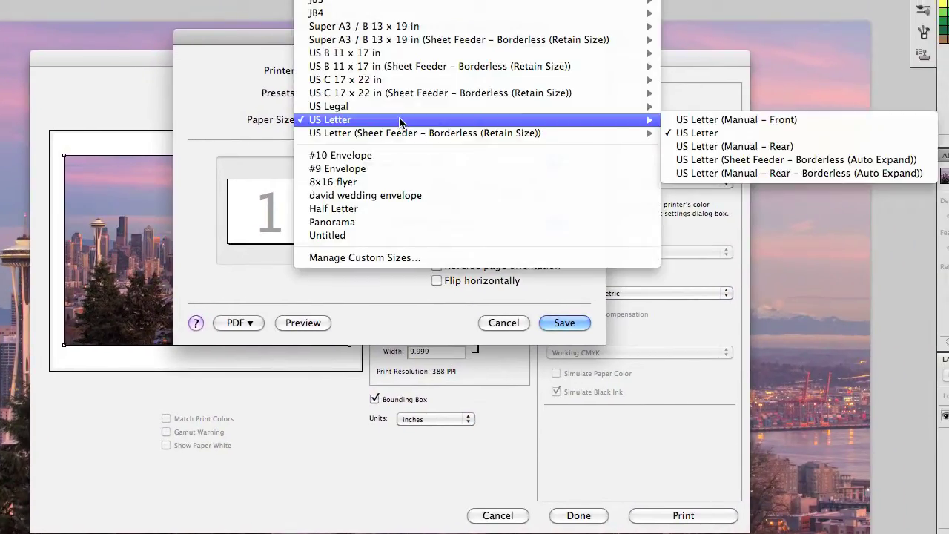
left_click(400, 121)
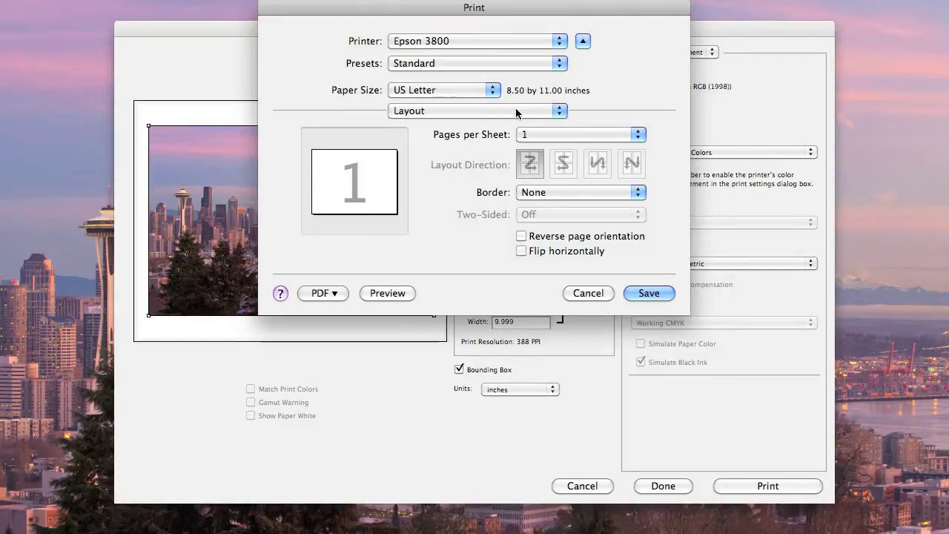
left_click(553, 111)
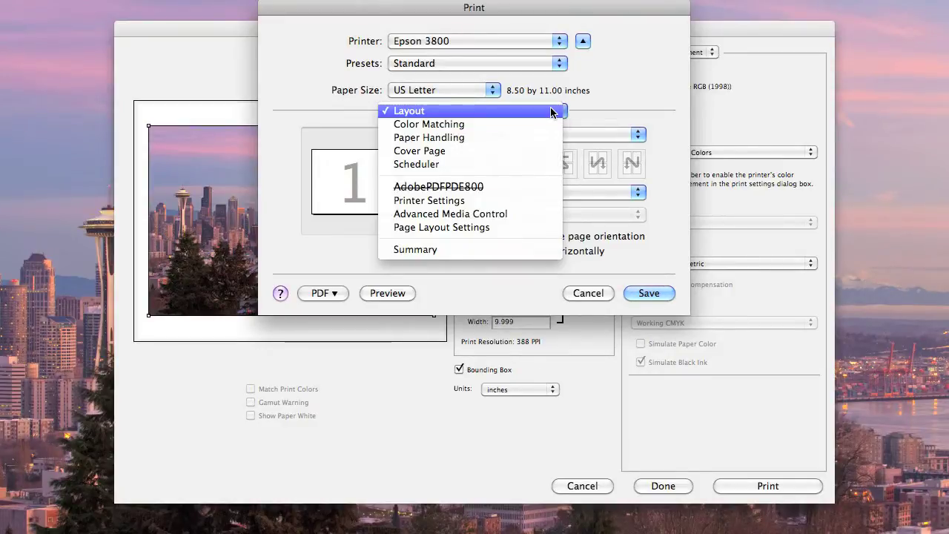
left_click(542, 200)
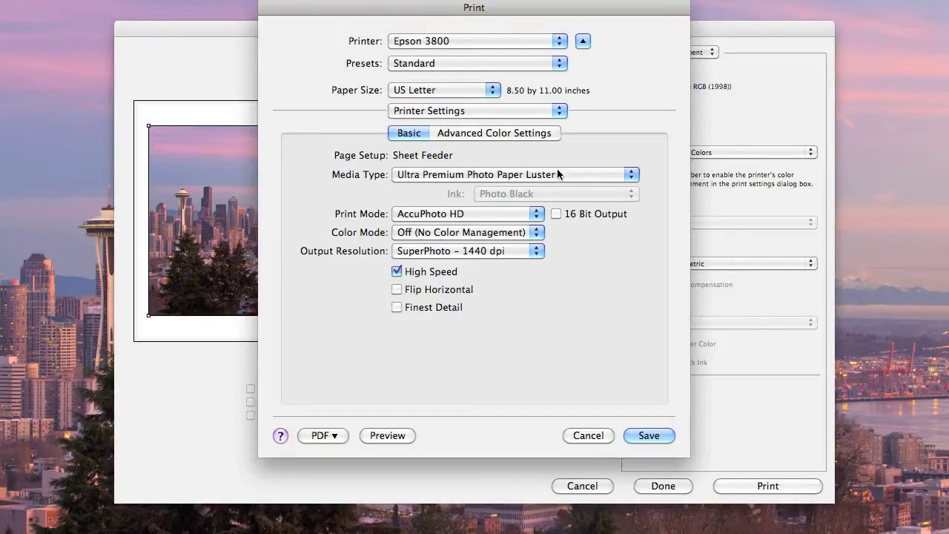
left_click(558, 175)
mouse_move(560, 175)
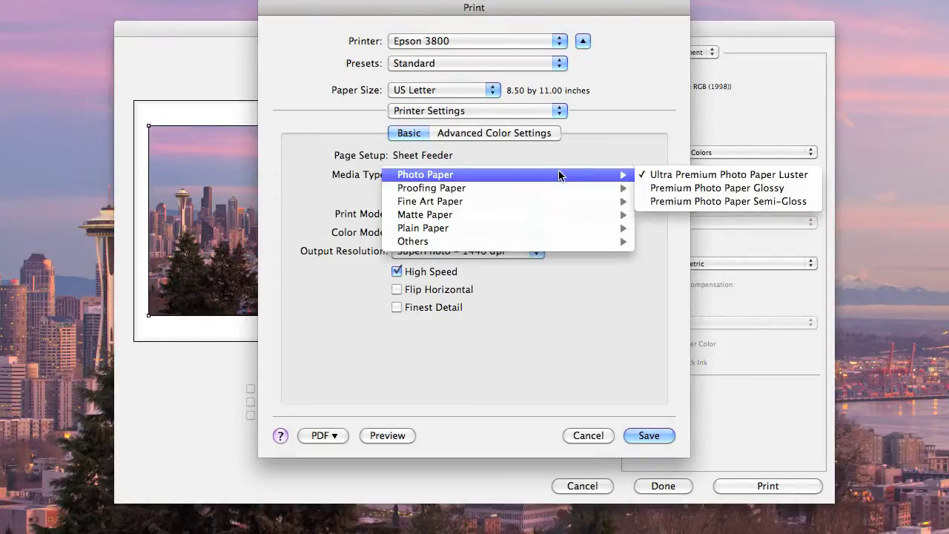
left_click(670, 175)
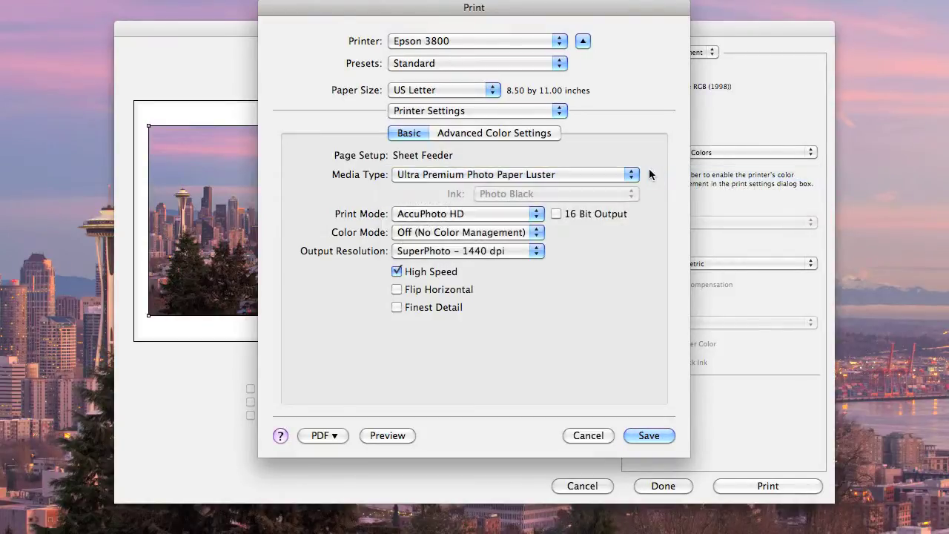
left_click(520, 232)
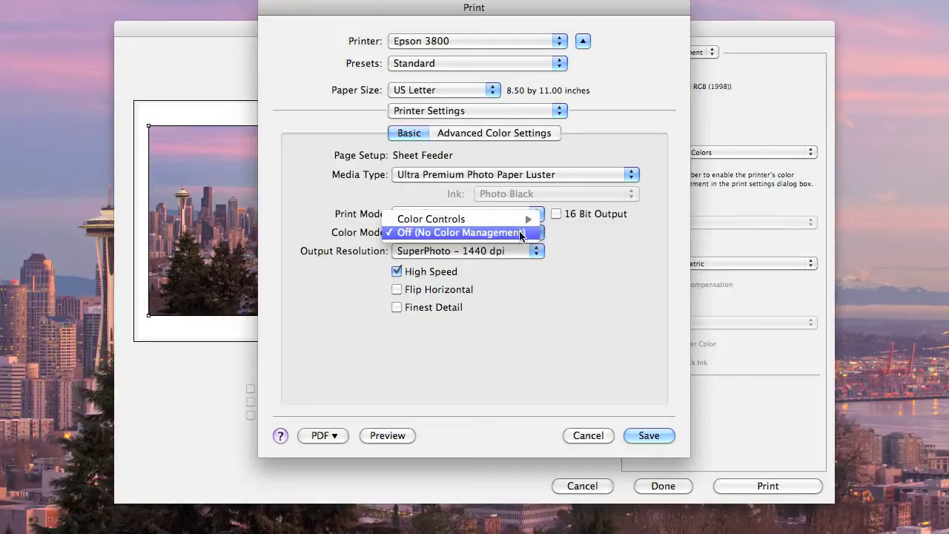
left_click(520, 233)
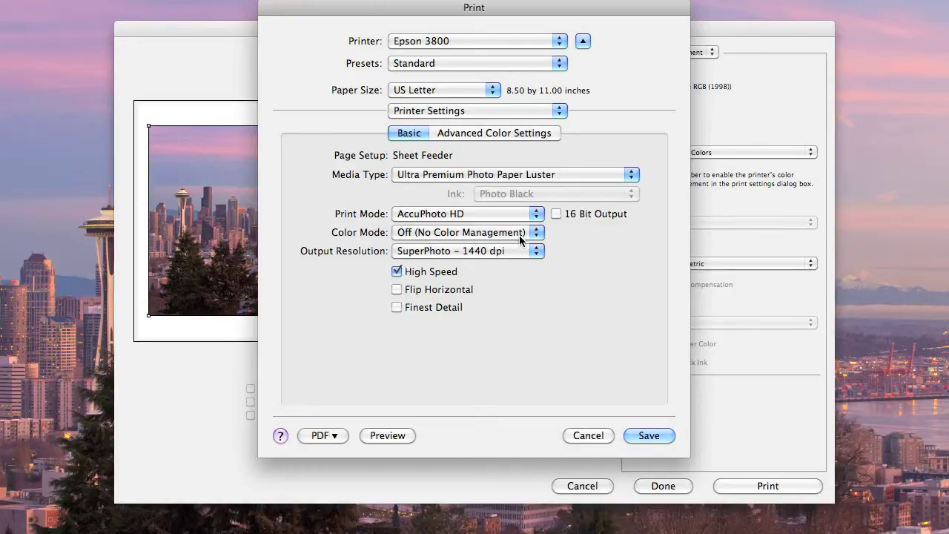
left_click(649, 436)
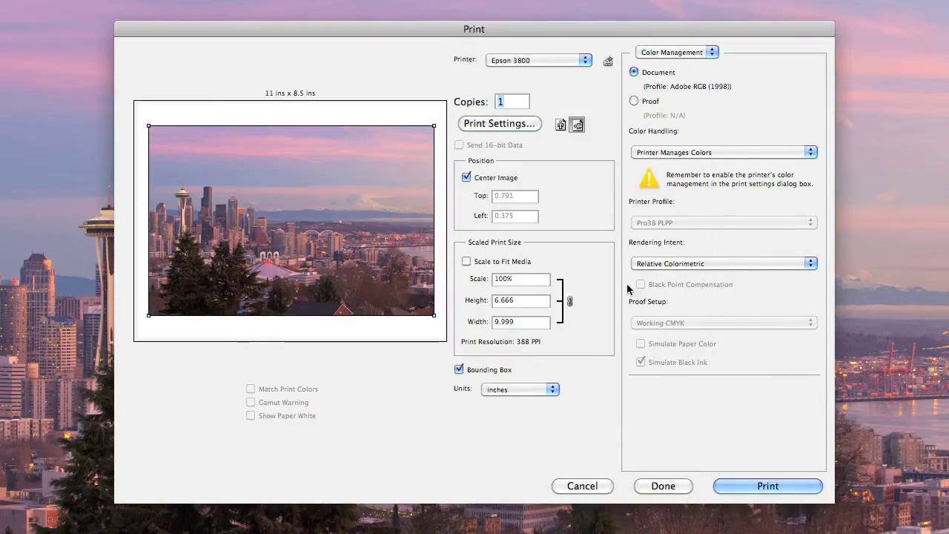
Choose Photoshop Manages Colors, MOAB Lasal Exhibition Luster Epson 3800 EPL.icc, and Relative Colorimetric.
left_click(705, 53)
left_click(705, 52)
left_click(727, 153)
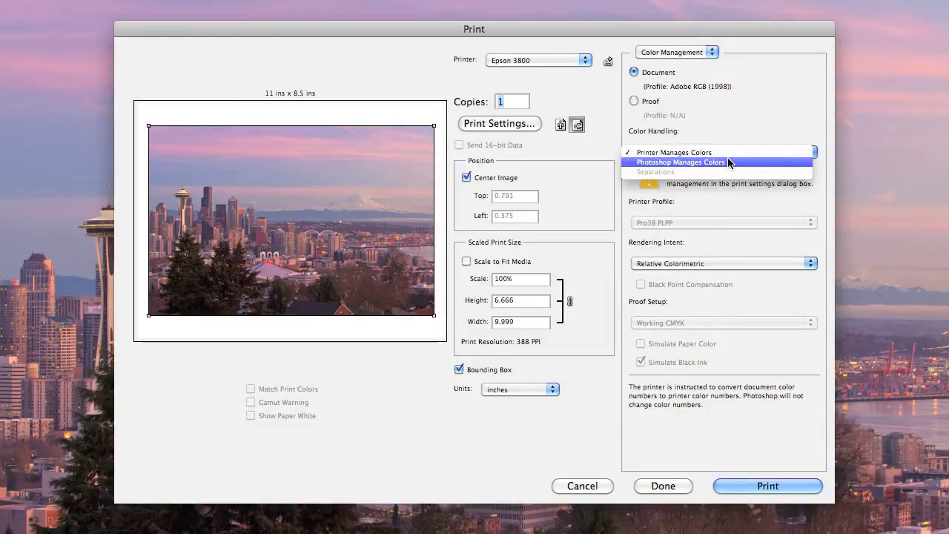
left_click(729, 162)
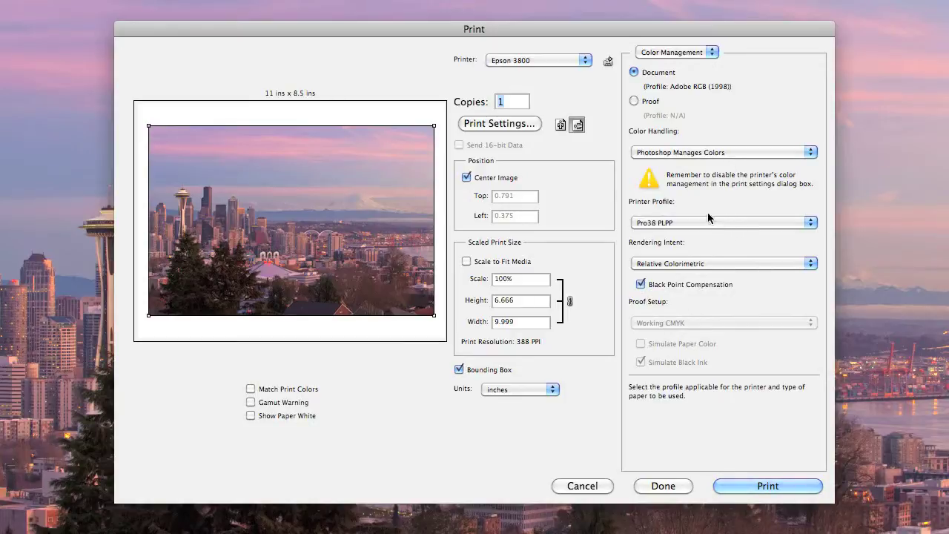
left_click(717, 220)
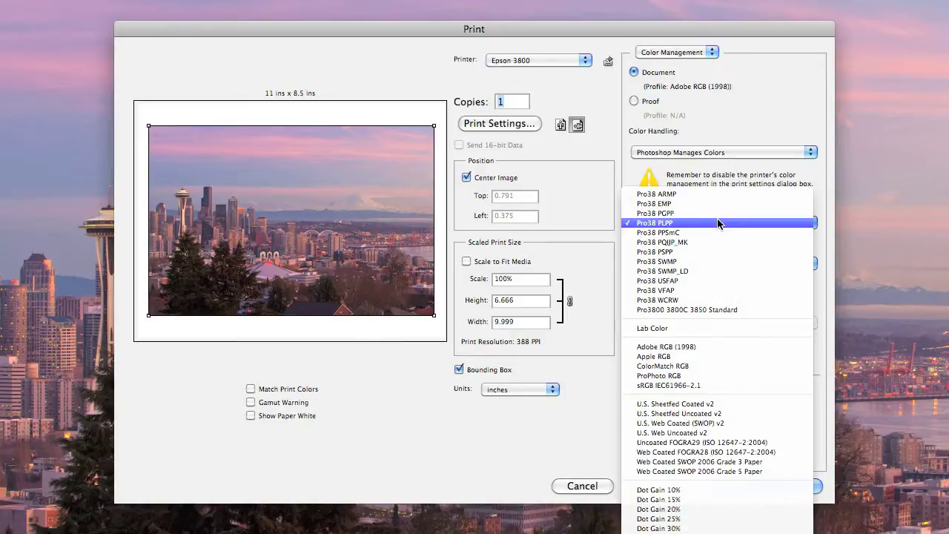
mouse_move(715, 531)
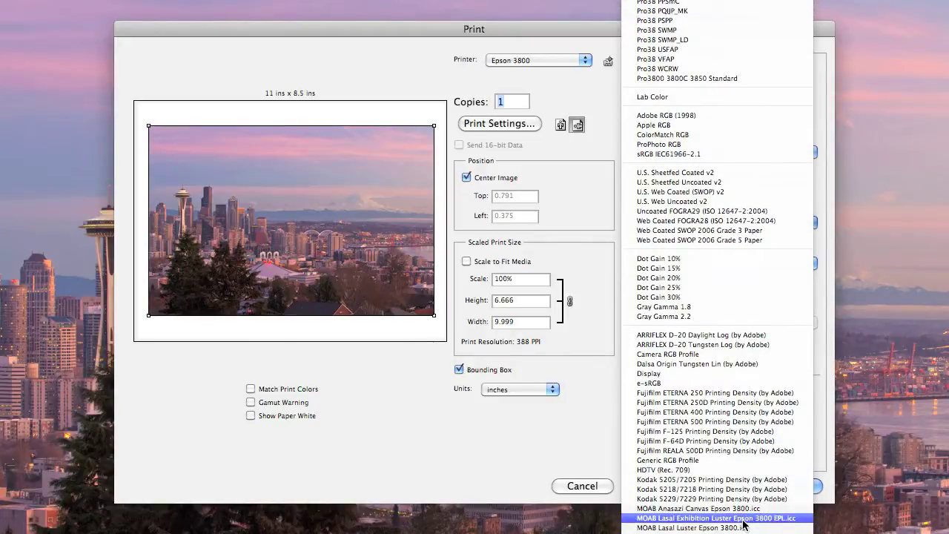
left_click(743, 519)
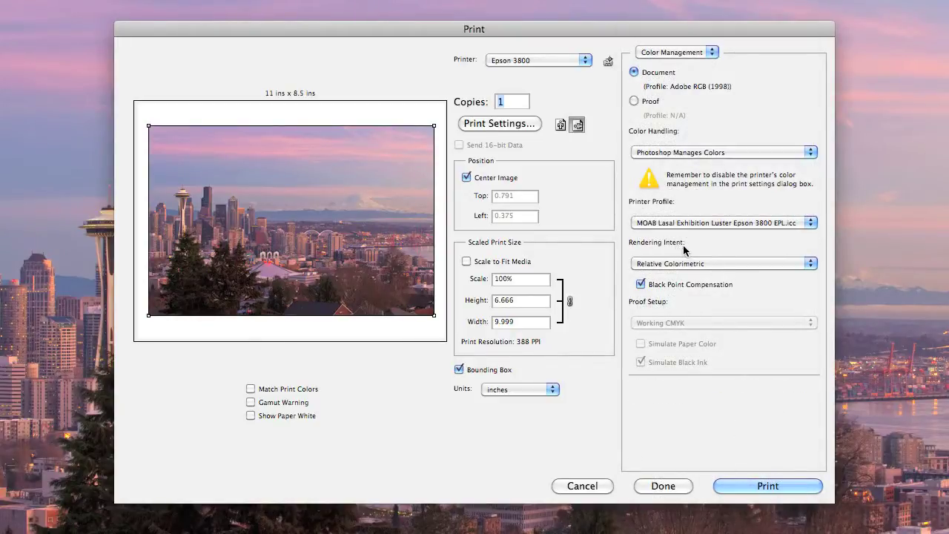
left_click(717, 265)
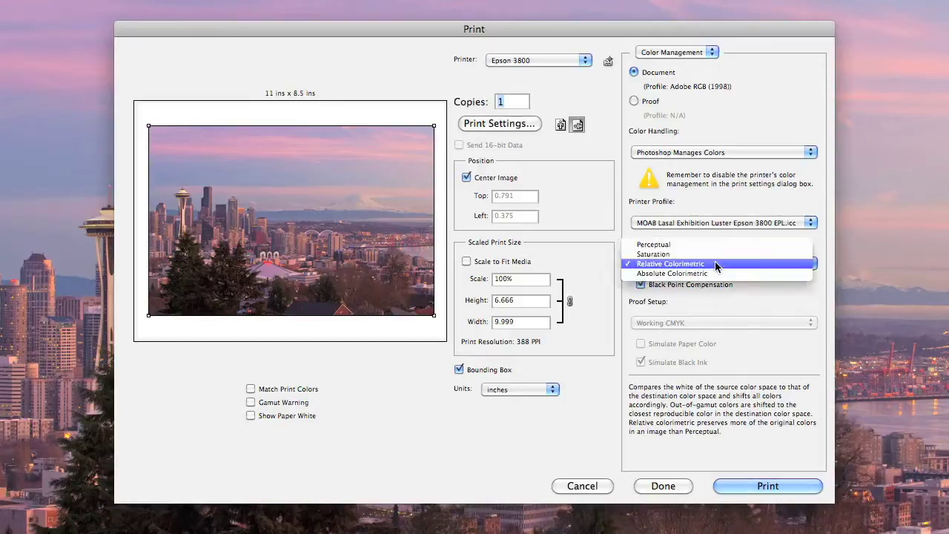
left_click(715, 263)
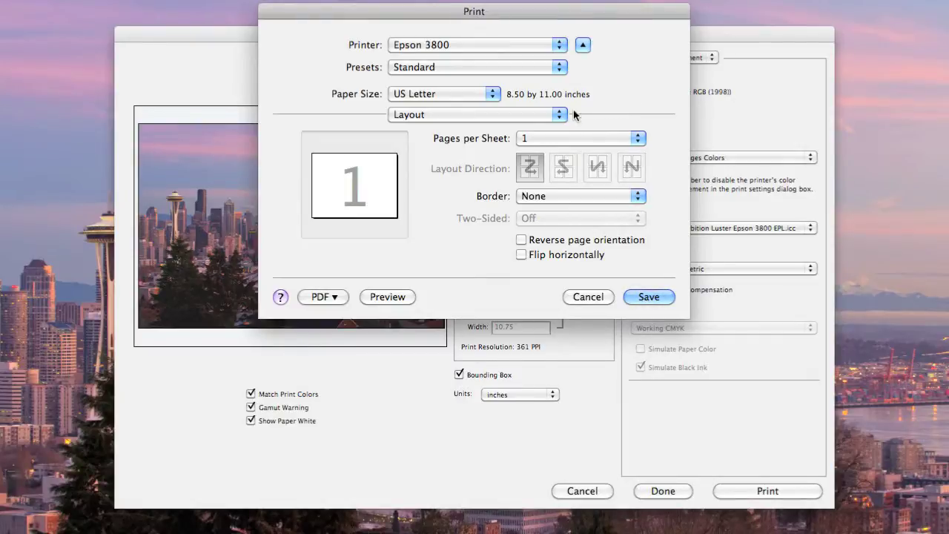
Browse the Media Type list in the Printer Settings pane, keeping Ultra Premium Photo Paper Luster.
left_click(547, 115)
left_click(544, 204)
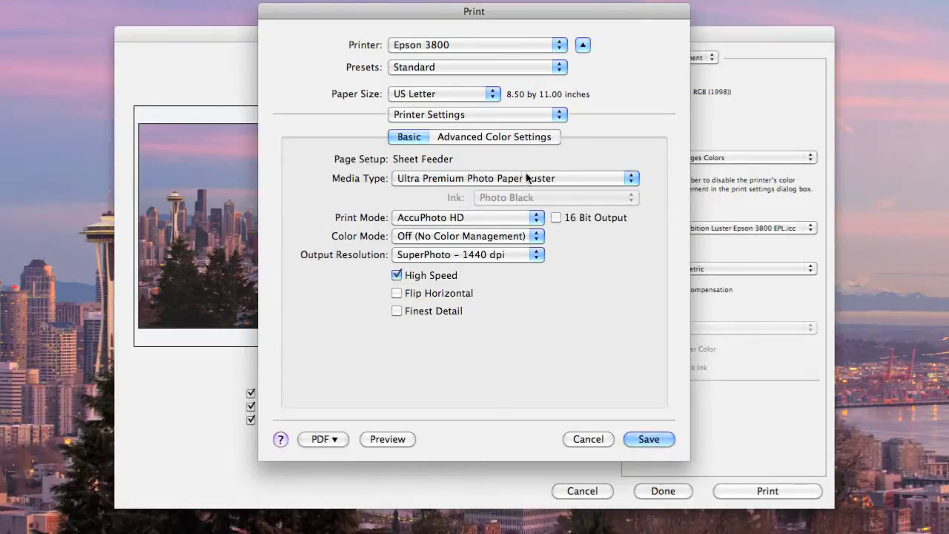
left_click(522, 178)
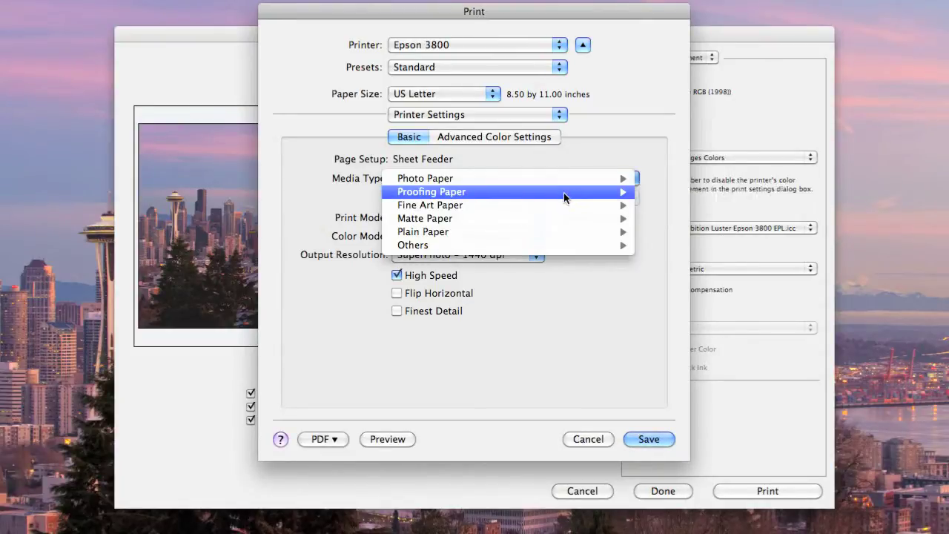
mouse_move(564, 210)
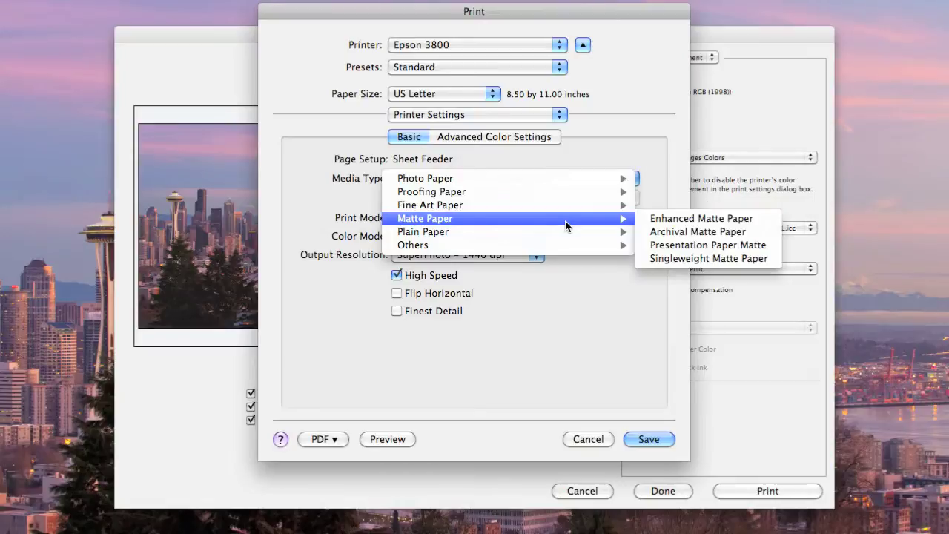
left_click(602, 158)
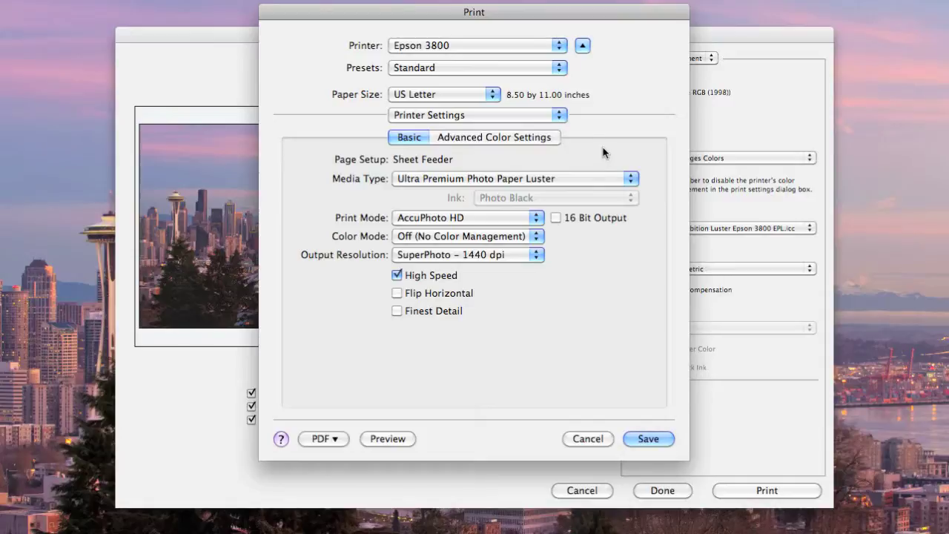
left_click(580, 178)
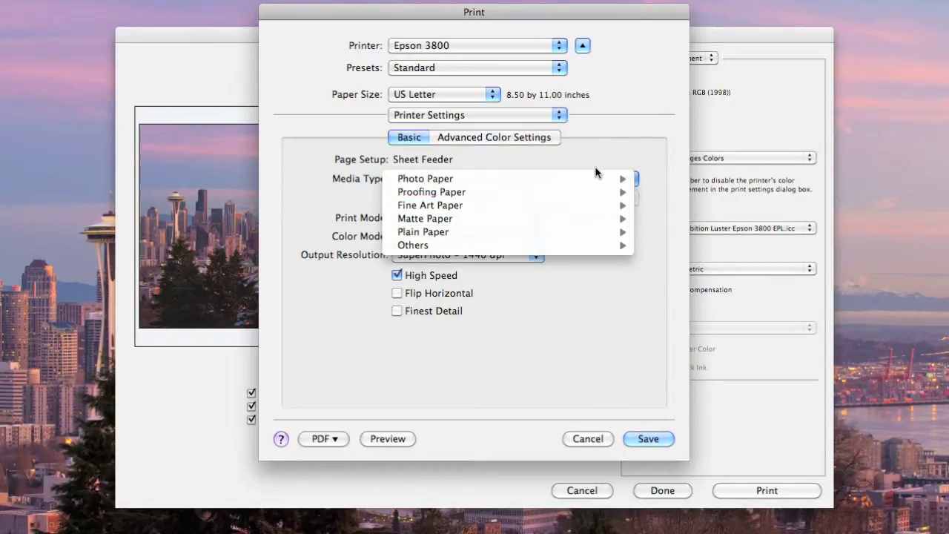
left_click(594, 170)
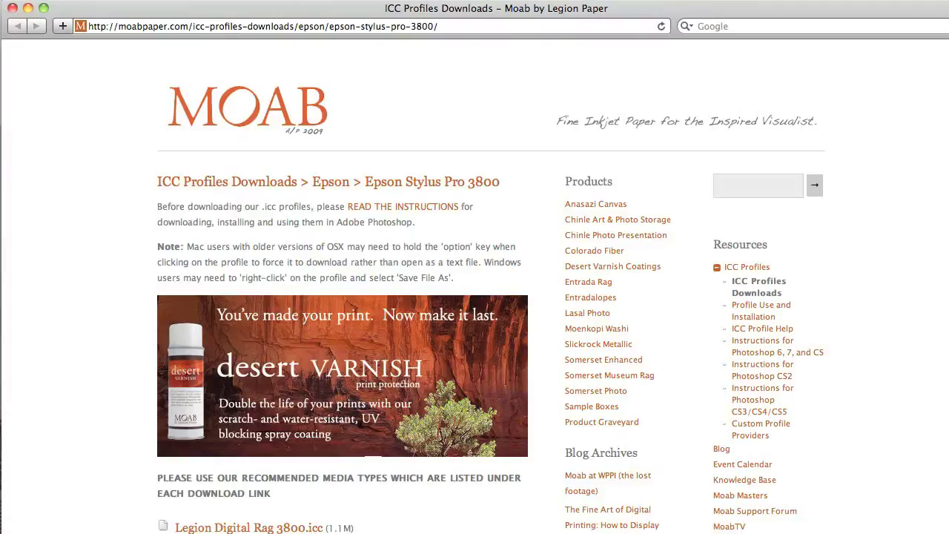
Scroll to MOAB's Epson 3800 .icc profile downloads and their recommended media types.
scroll(475, 284, "down", 10)
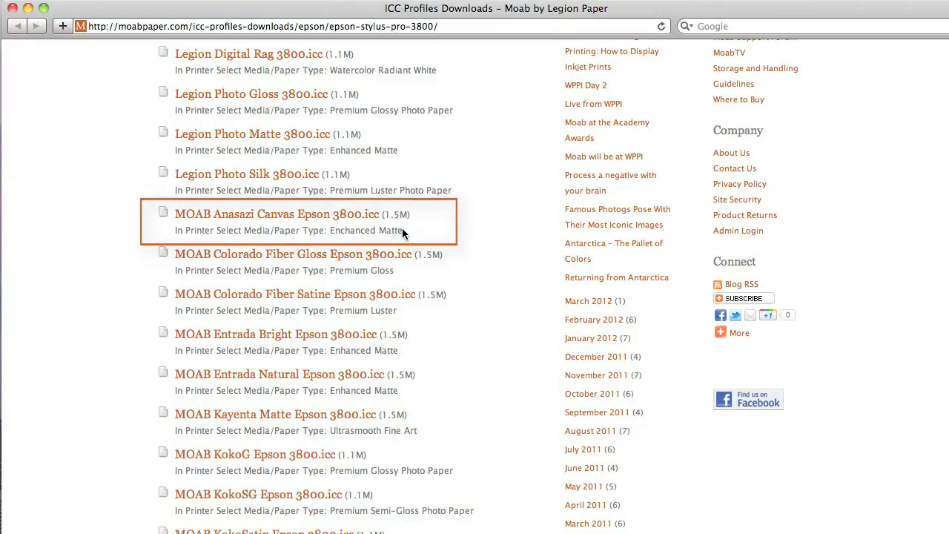
mouse_move(734, 332)
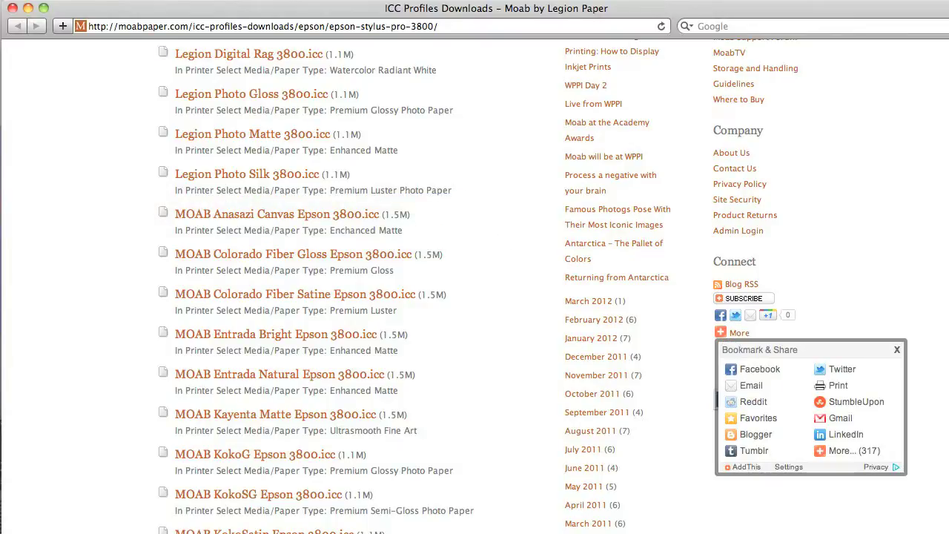